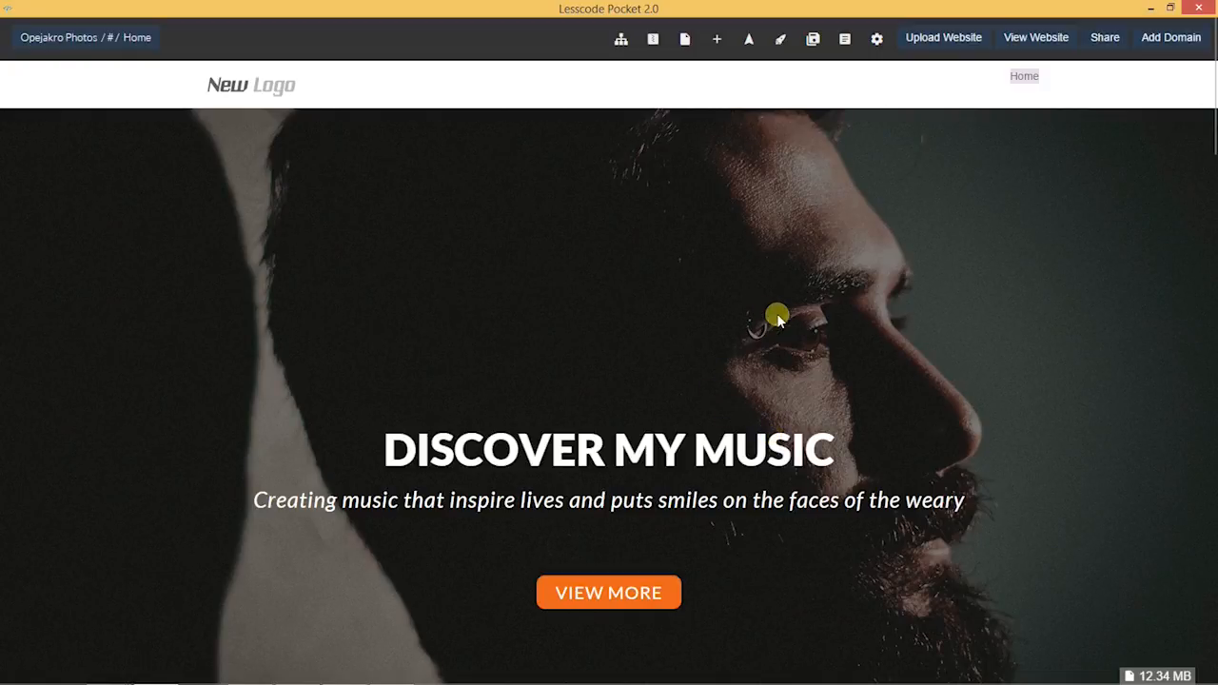
Step: Expand the Navigation section of the Settings Panel
{"action": "scroll", "coordinate": [904, 293], "scroll_direction": "down", "scroll_amount": 2}
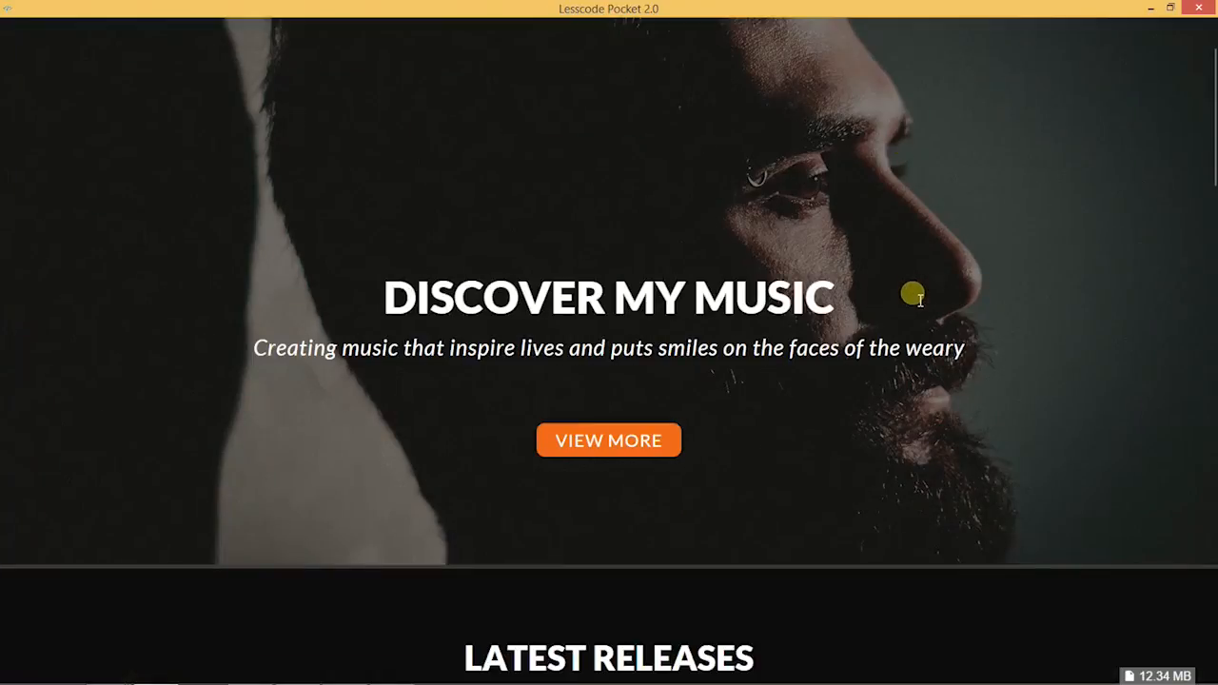
{"action": "scroll", "coordinate": [916, 299], "scroll_direction": "up", "scroll_amount": 2}
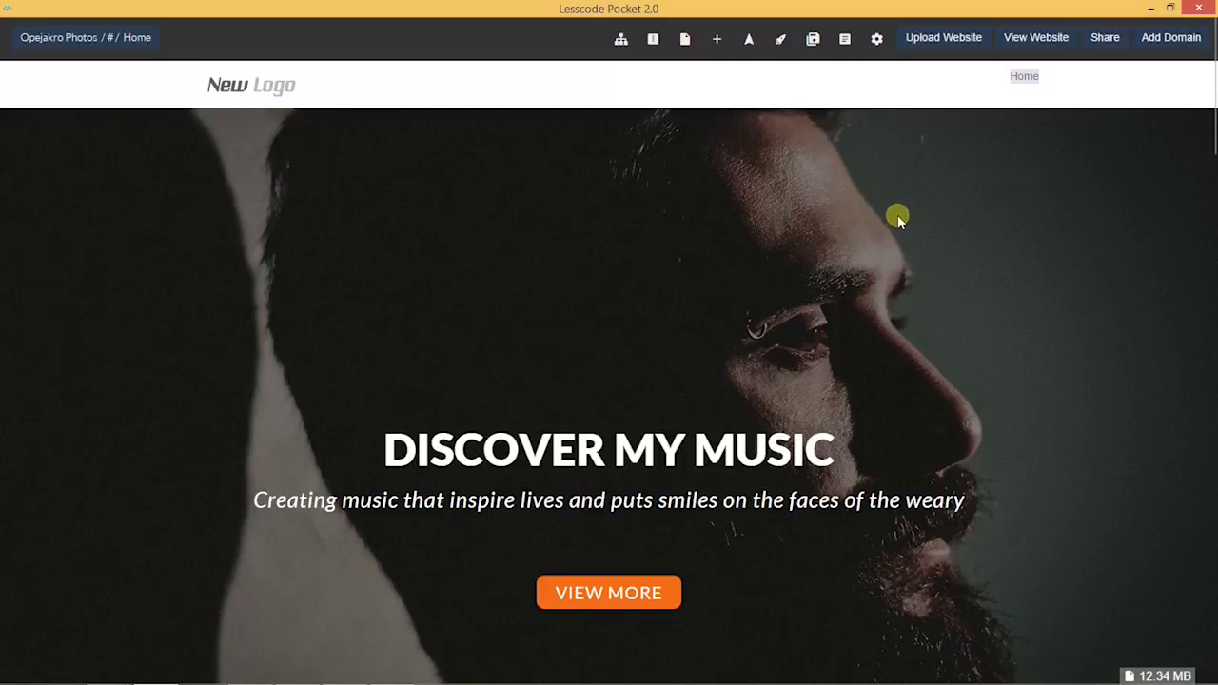
{"action": "mouse_move", "coordinate": [4, 187]}
{"action": "left_click", "coordinate": [74, 171]}
{"action": "left_click_drag", "start_coordinate": [212, 198], "coordinate": [204, 64]}
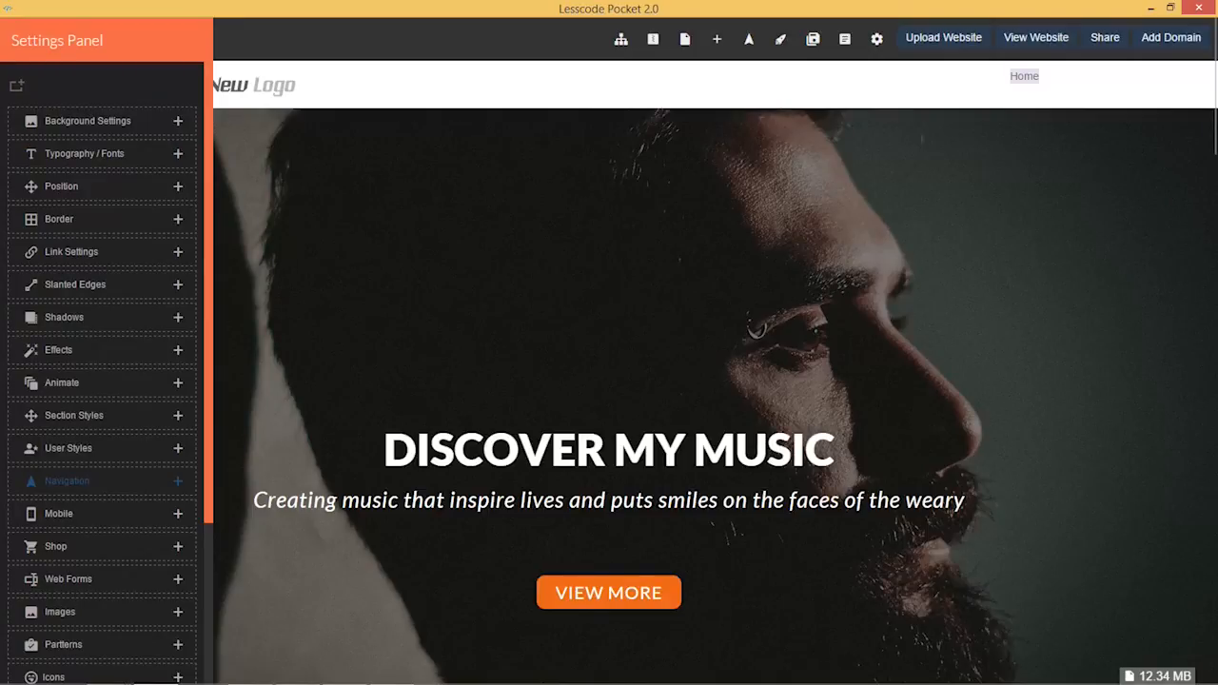
{"action": "left_click", "coordinate": [72, 482]}
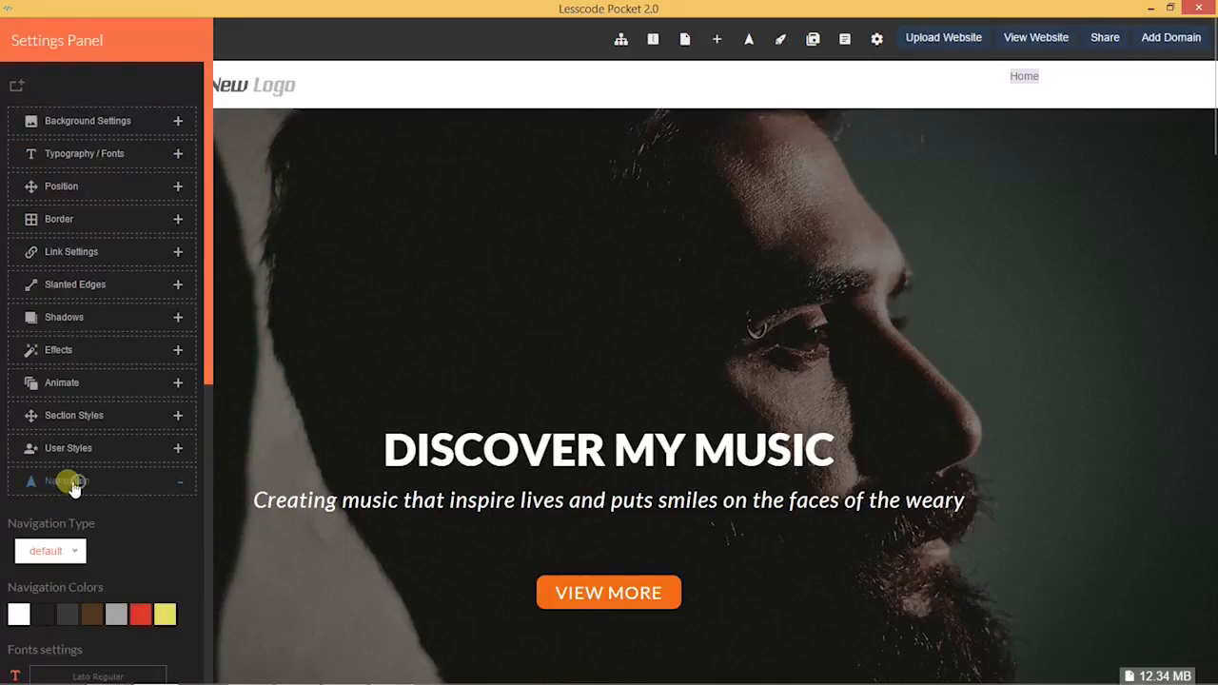
{"action": "left_click_drag", "start_coordinate": [204, 321], "coordinate": [208, 455]}
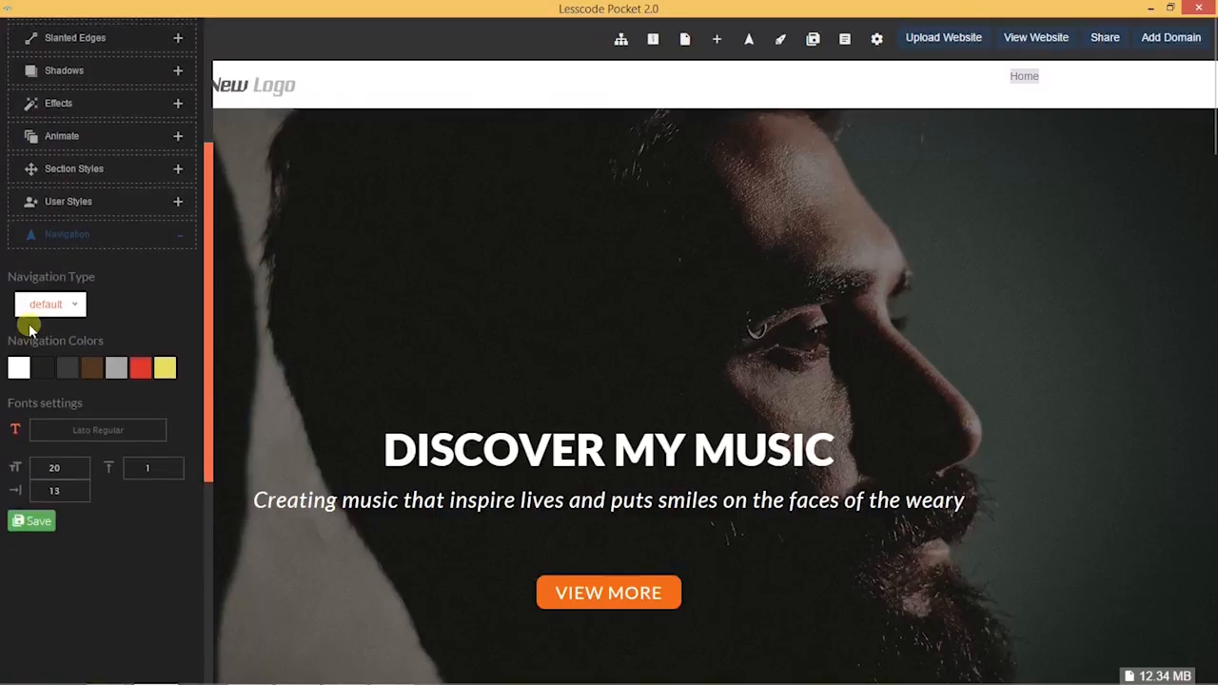
Step: Pick 'default' as the Navigation Type so it saves, then close the panel
{"action": "left_click", "coordinate": [78, 304]}
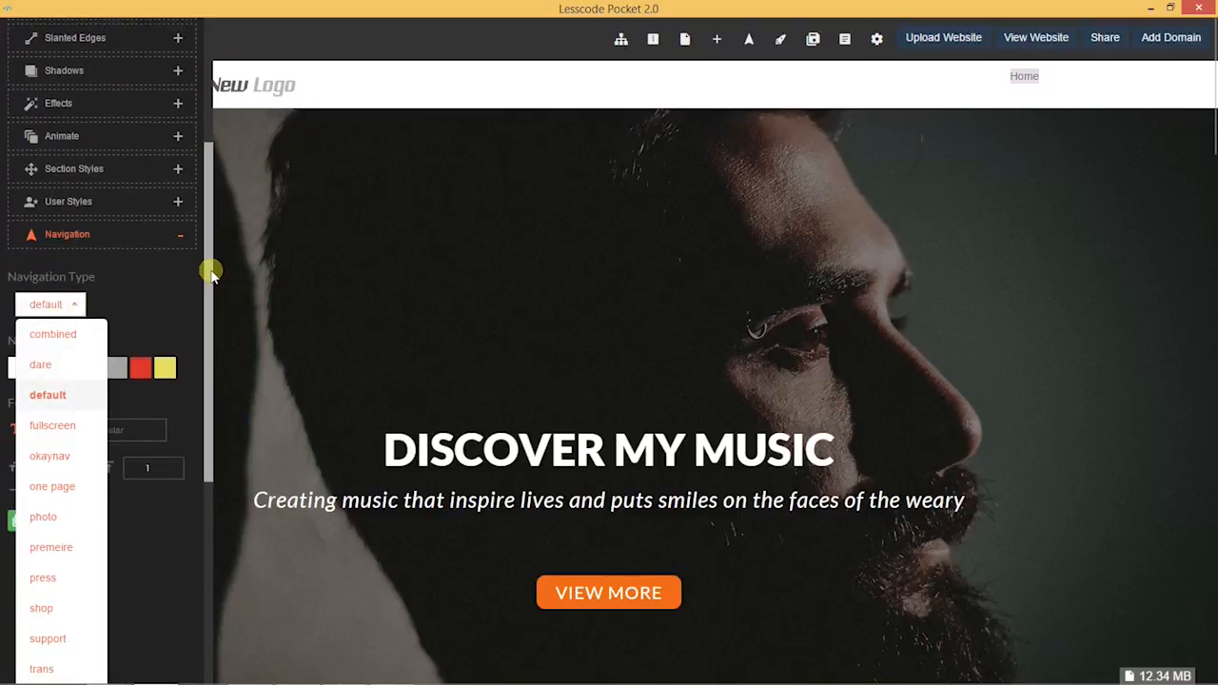
{"action": "left_click_drag", "start_coordinate": [211, 273], "coordinate": [204, 320]}
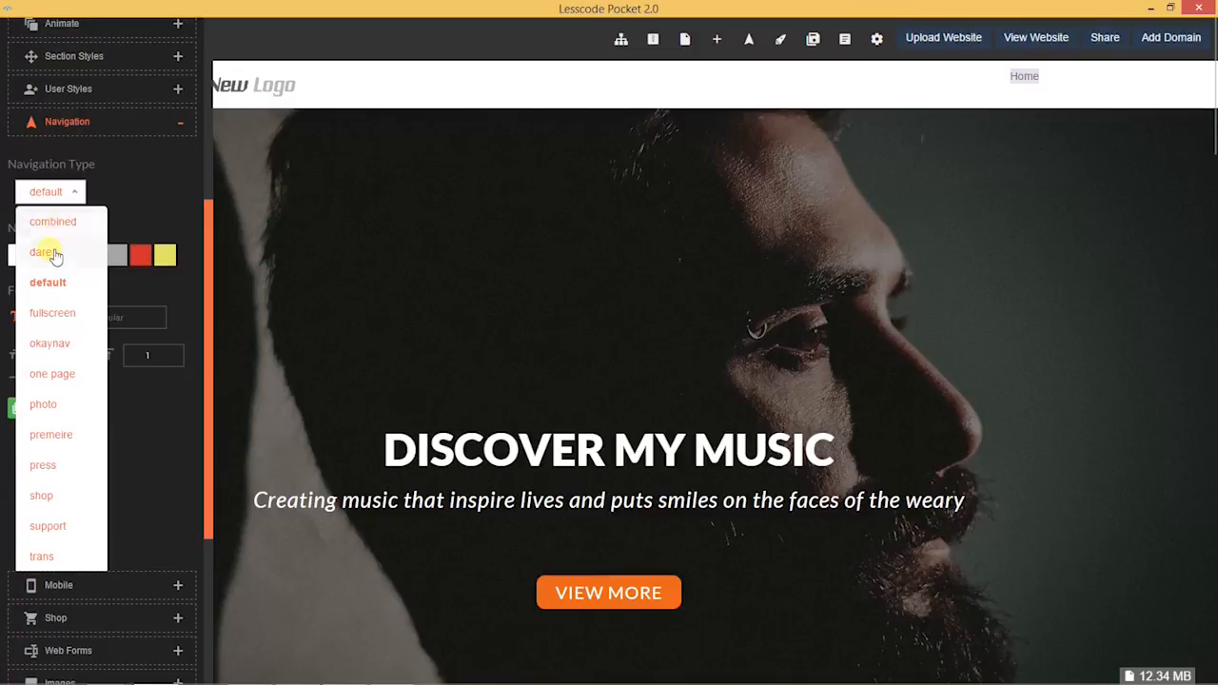
{"action": "left_click", "coordinate": [106, 198]}
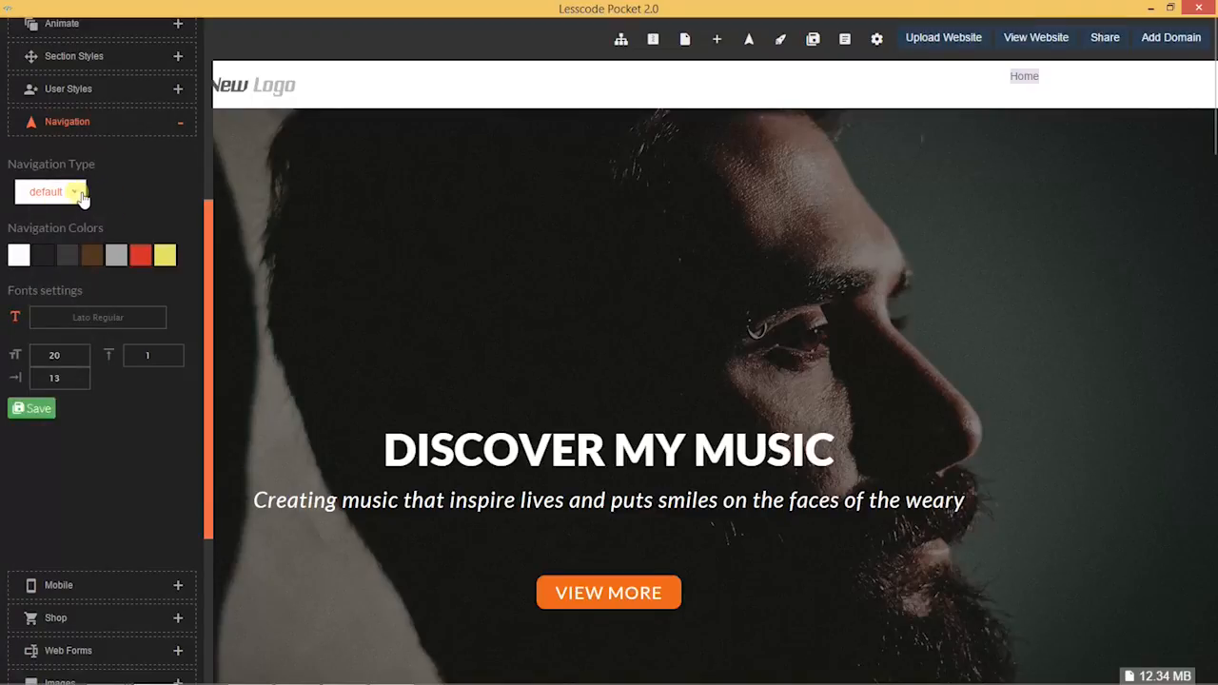
{"action": "left_click", "coordinate": [82, 194]}
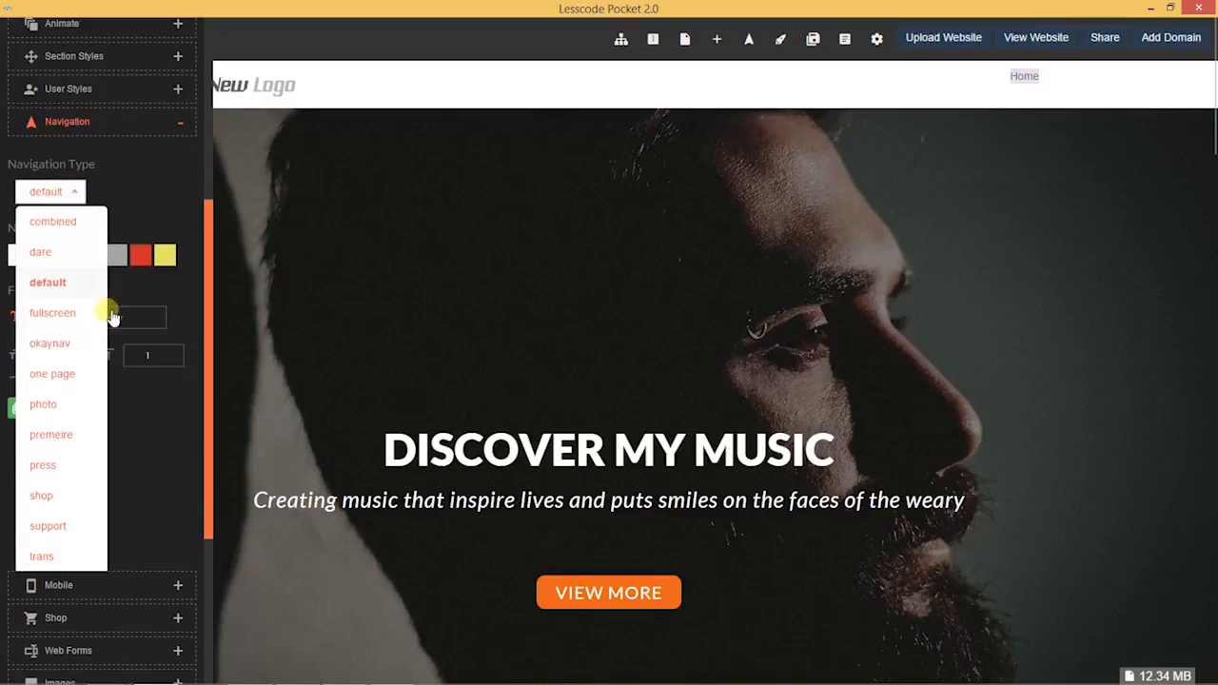
{"action": "left_click", "coordinate": [164, 168]}
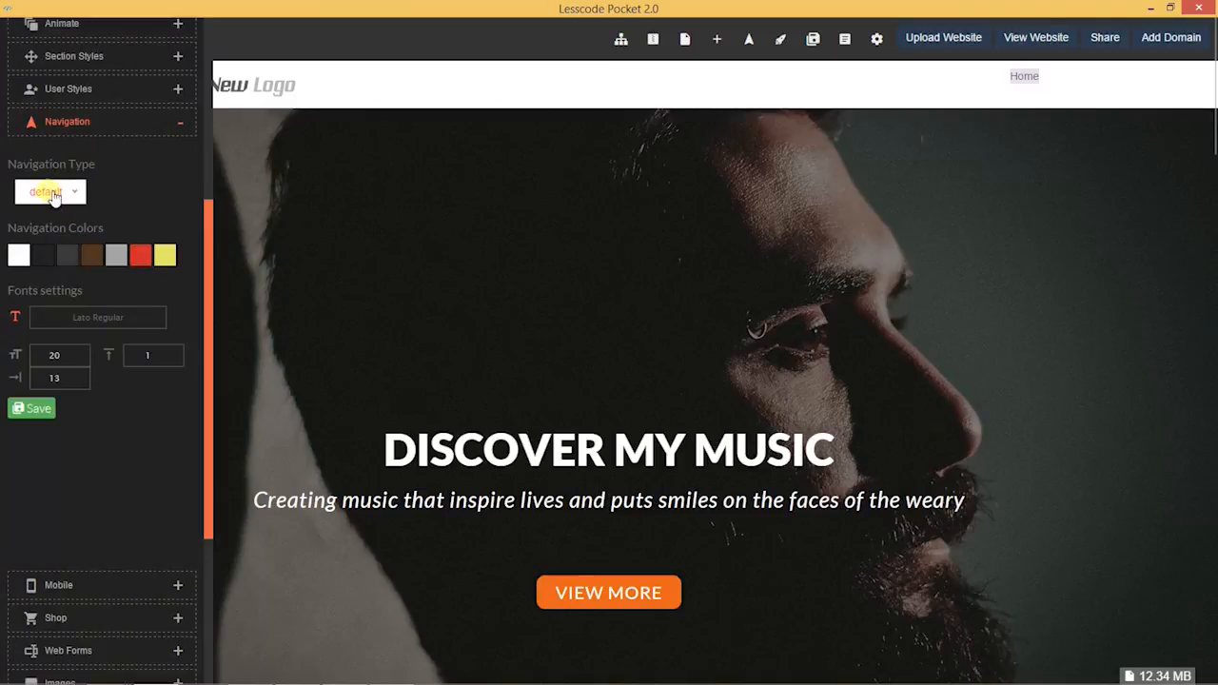
{"action": "left_click", "coordinate": [74, 192]}
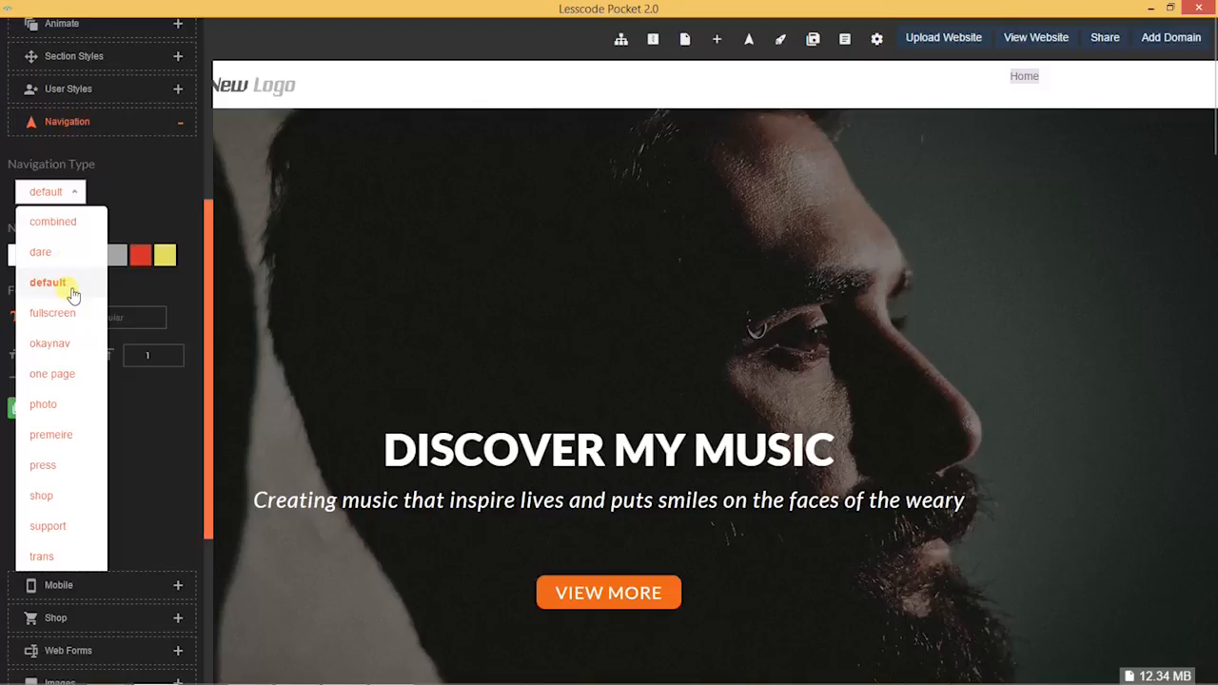
{"action": "left_click", "coordinate": [47, 282]}
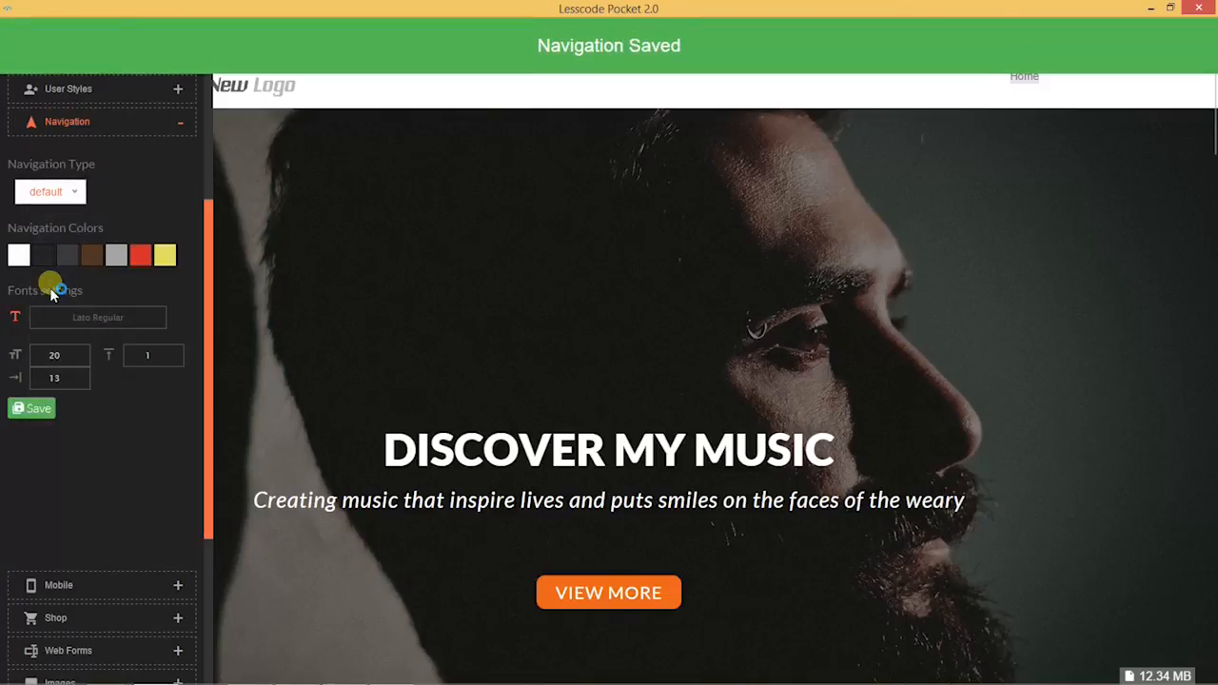
{"action": "left_click", "coordinate": [333, 291]}
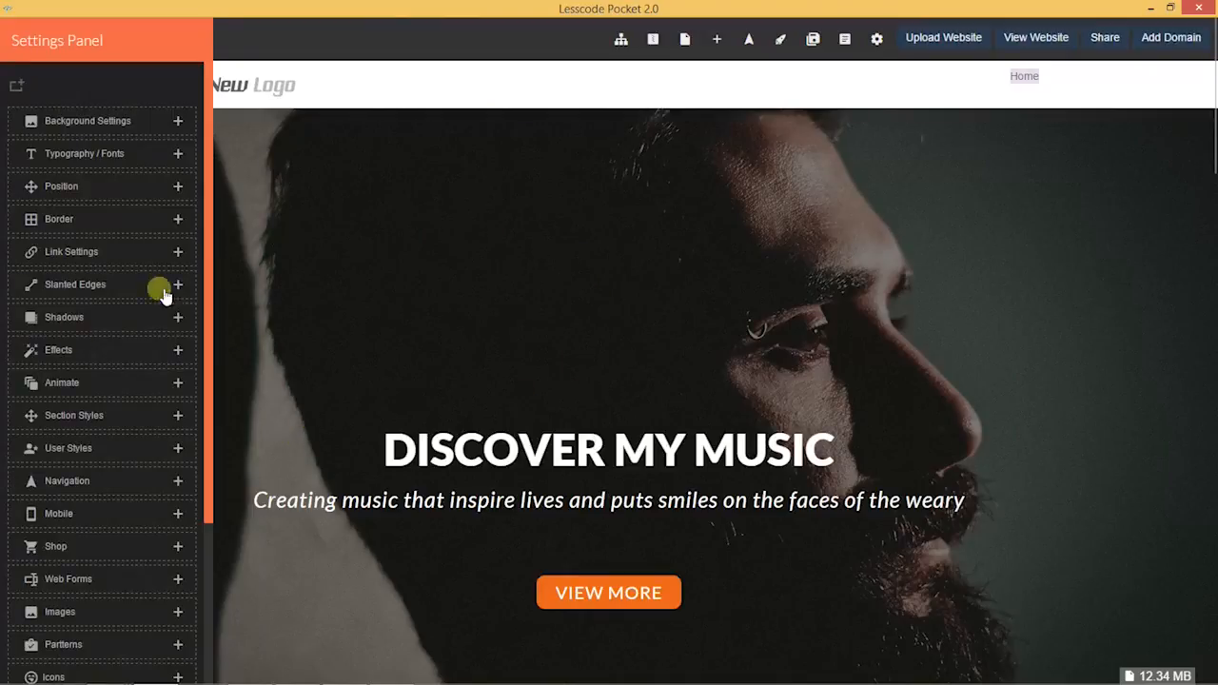
Step: Expand the Navigation section and scroll down to its colour swatches and Fonts settings
{"action": "mouse_move", "coordinate": [28, 252]}
{"action": "left_click", "coordinate": [57, 480]}
{"action": "left_click_drag", "start_coordinate": [211, 333], "coordinate": [223, 470]}
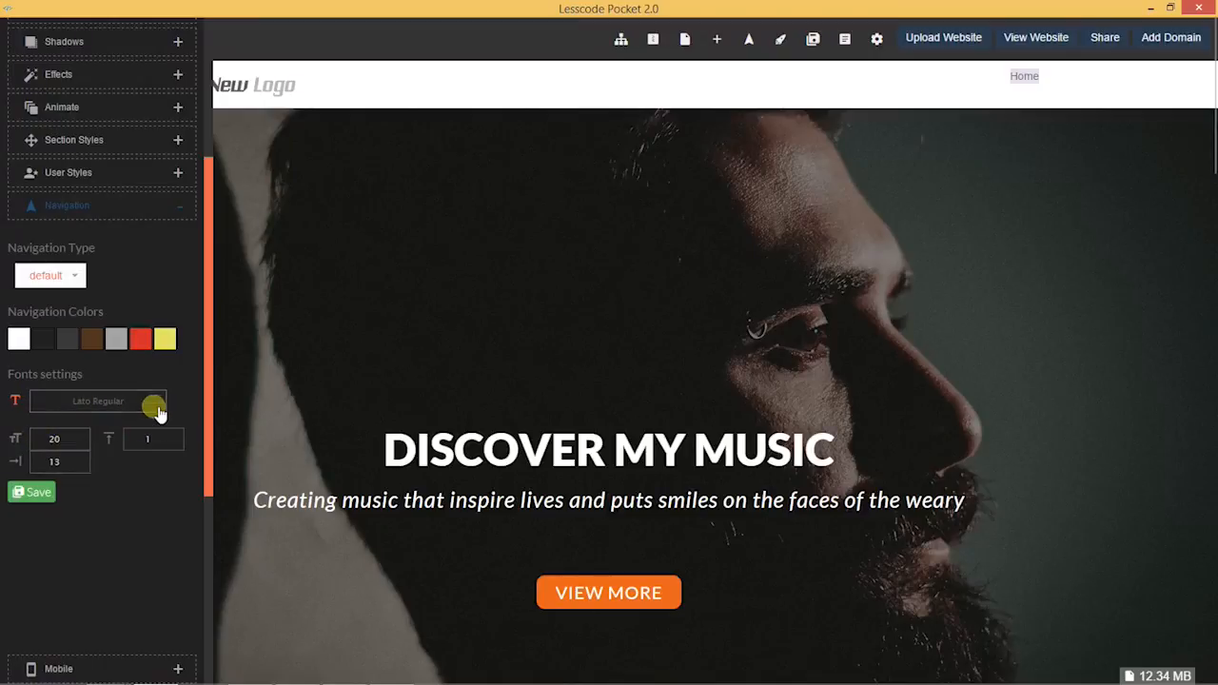
Step: Keep Lato Regular as the navigation font
{"action": "left_click", "coordinate": [119, 406]}
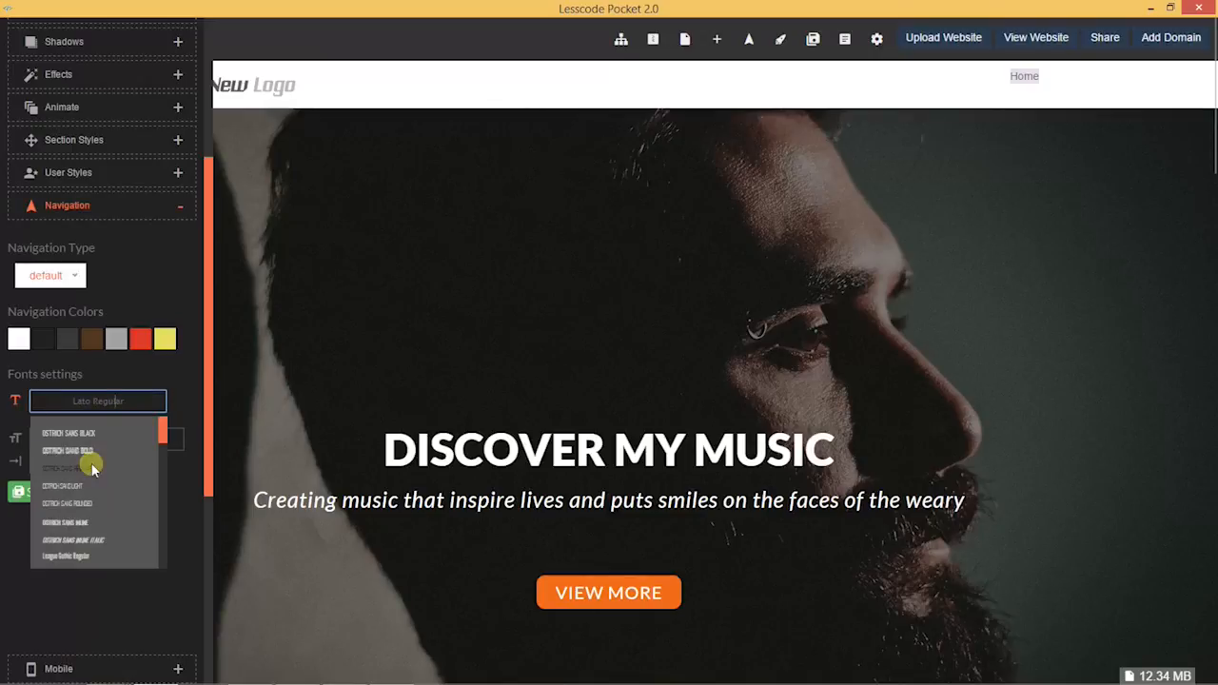
{"action": "left_click", "coordinate": [115, 411]}
{"action": "left_click", "coordinate": [156, 403]}
{"action": "left_click_drag", "start_coordinate": [164, 439], "coordinate": [164, 472]}
{"action": "left_click", "coordinate": [82, 460]}
Step: Enlarge the navigation font size step by step, up to about 79
{"action": "left_click", "coordinate": [82, 435]}
{"action": "left_click", "coordinate": [82, 435]}
{"action": "left_click", "coordinate": [82, 435]}
{"action": "left_click", "coordinate": [82, 435]}
{"action": "left_click", "coordinate": [82, 438]}
{"action": "left_click", "coordinate": [82, 438]}
{"action": "left_click", "coordinate": [82, 438]}
{"action": "left_click", "coordinate": [82, 438]}
{"action": "left_click", "coordinate": [82, 439]}
{"action": "left_click", "coordinate": [82, 440]}
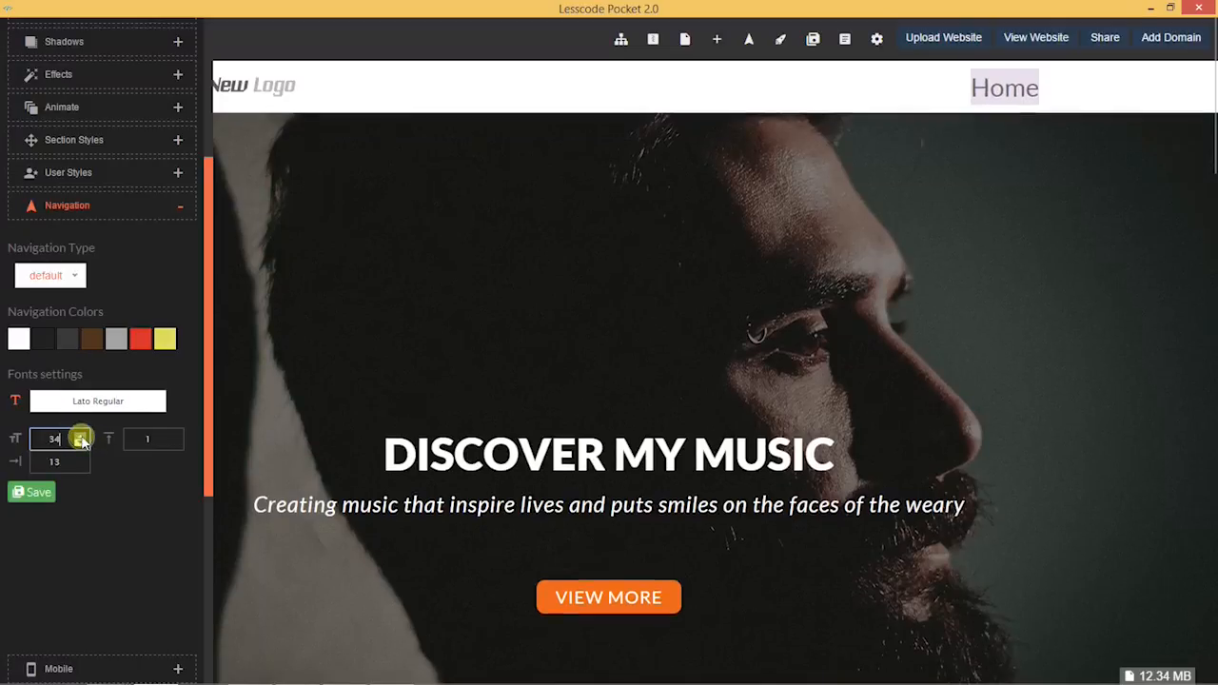
{"action": "left_click", "coordinate": [81, 439]}
{"action": "left_click", "coordinate": [82, 440]}
{"action": "left_click", "coordinate": [82, 440]}
{"action": "left_click", "coordinate": [82, 440]}
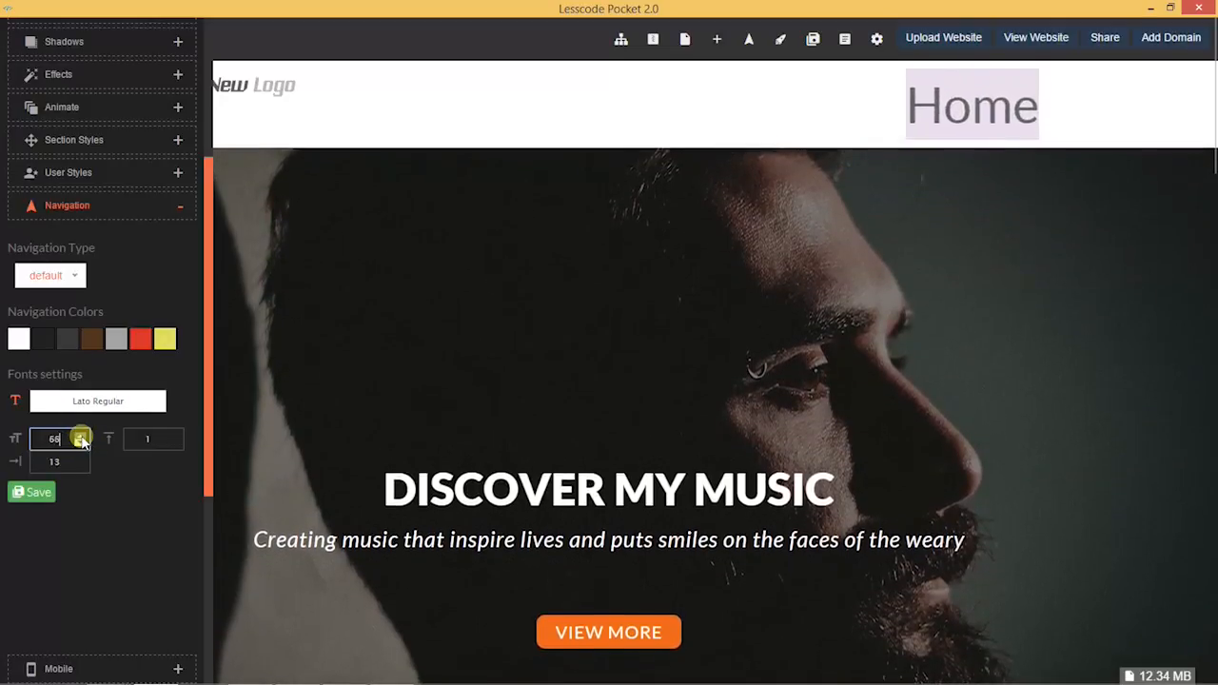
{"action": "left_click", "coordinate": [82, 440]}
{"action": "left_click", "coordinate": [82, 440]}
Step: Reduce the navigation font size back to 20, then nudge it slightly larger
{"action": "left_click", "coordinate": [82, 444]}
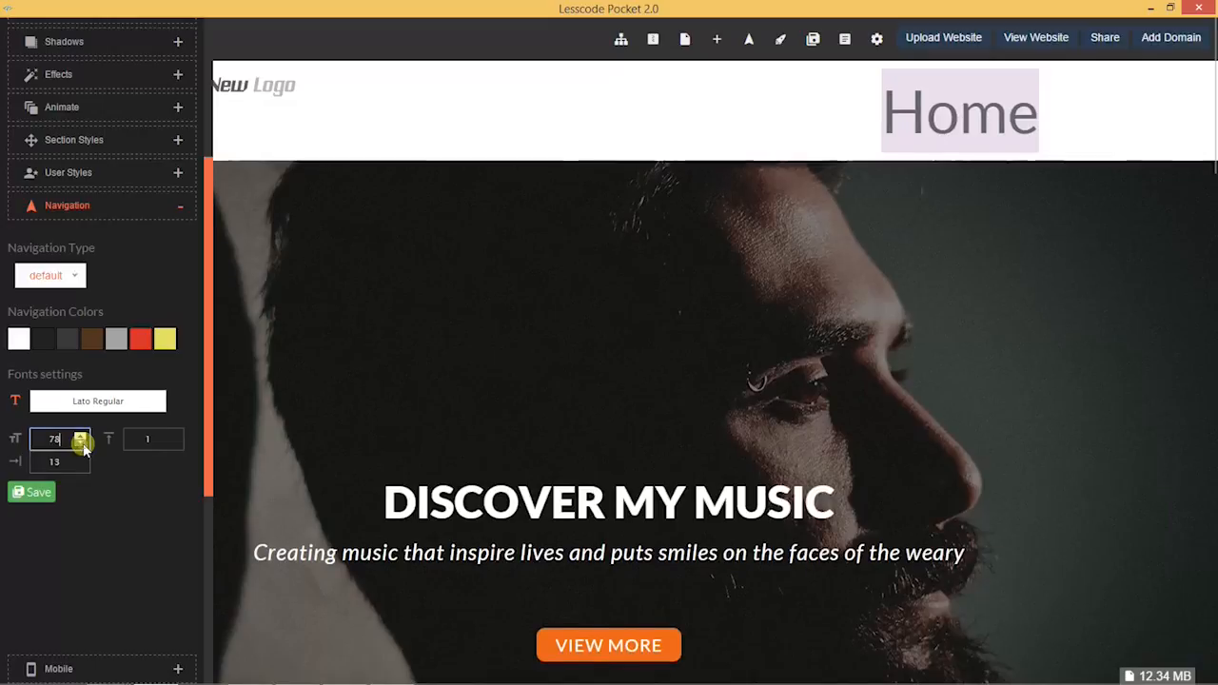
{"action": "left_click", "coordinate": [82, 444]}
{"action": "left_click", "coordinate": [82, 444]}
{"action": "left_click", "coordinate": [82, 443]}
{"action": "left_click", "coordinate": [82, 443]}
{"action": "left_click", "coordinate": [81, 443]}
{"action": "left_click", "coordinate": [81, 444]}
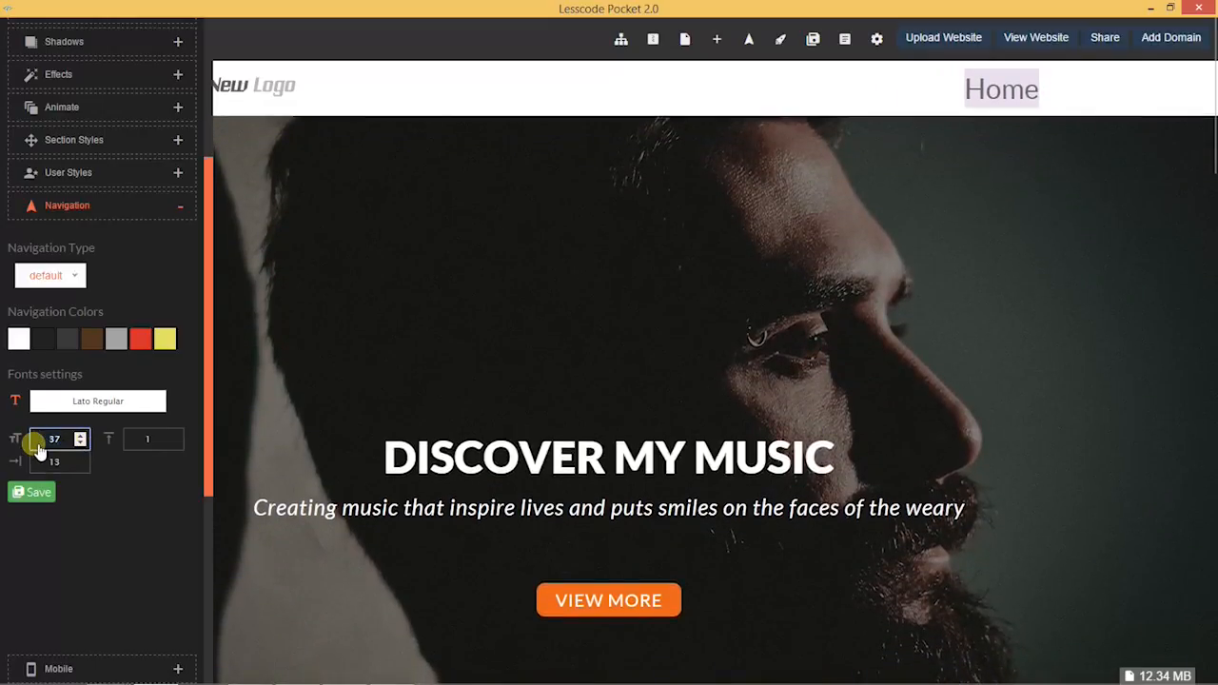
{"action": "left_click", "coordinate": [82, 443]}
{"action": "left_click", "coordinate": [82, 443]}
{"action": "left_click", "coordinate": [82, 444]}
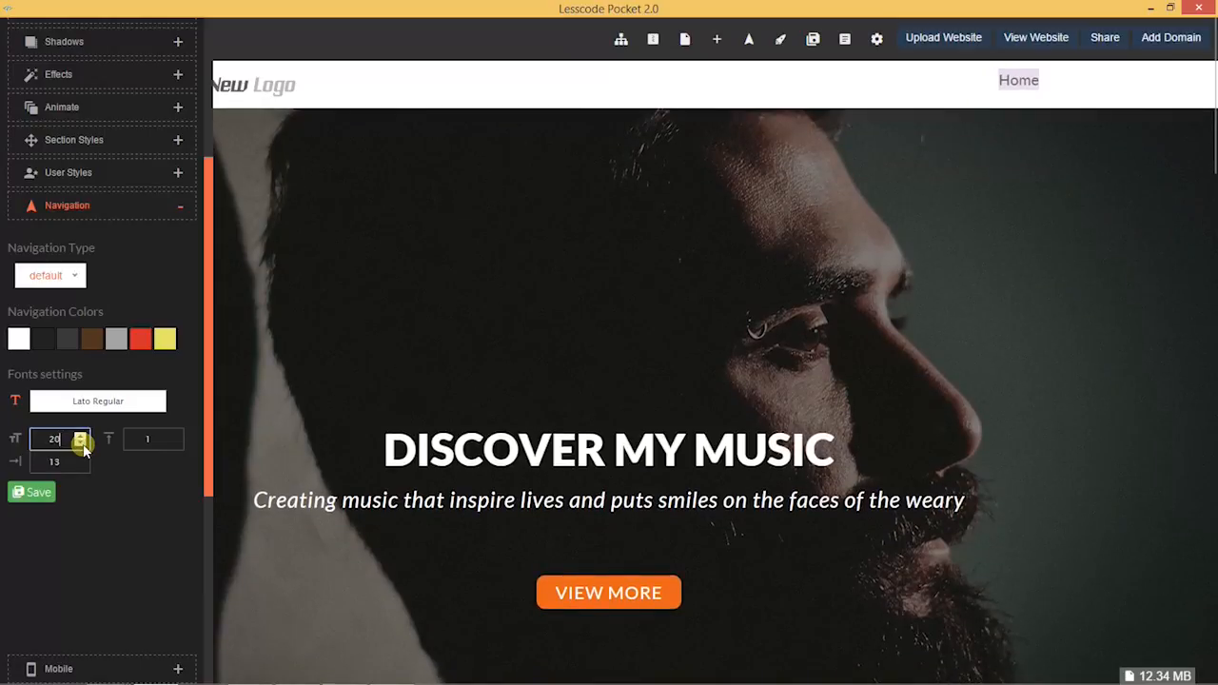
{"action": "left_click", "coordinate": [82, 440]}
{"action": "left_click", "coordinate": [82, 440]}
Step: Raise the navigation links' vertical spacing, trying values up to 36
{"action": "left_click", "coordinate": [178, 441]}
{"action": "left_click", "coordinate": [176, 436]}
{"action": "left_click", "coordinate": [176, 437]}
{"action": "left_click", "coordinate": [176, 437]}
{"action": "left_click", "coordinate": [176, 437]}
{"action": "left_click", "coordinate": [175, 437]}
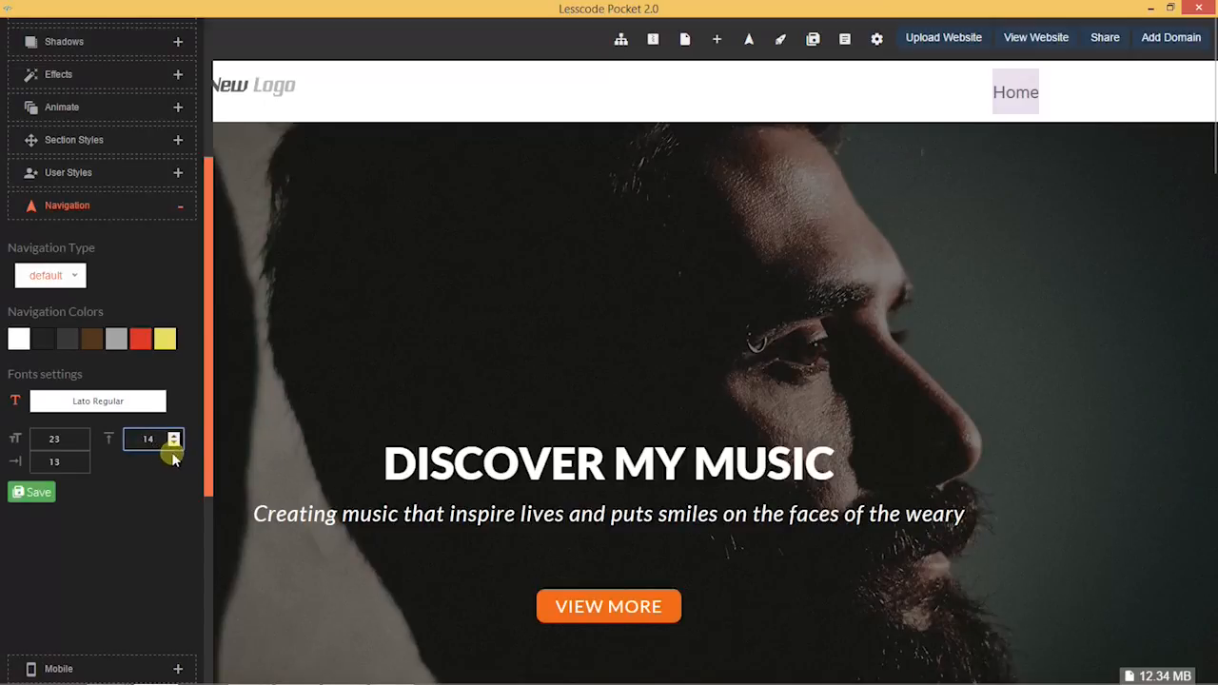
{"action": "left_click", "coordinate": [177, 444]}
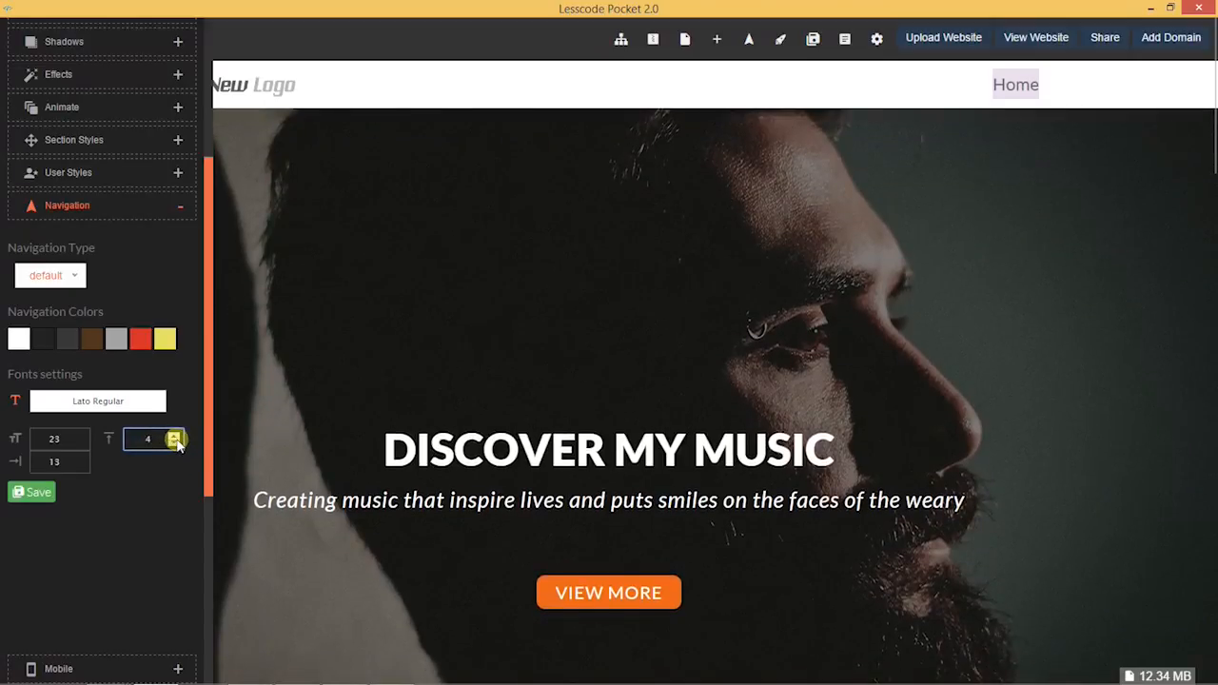
{"action": "left_click", "coordinate": [175, 437]}
{"action": "left_click", "coordinate": [175, 437]}
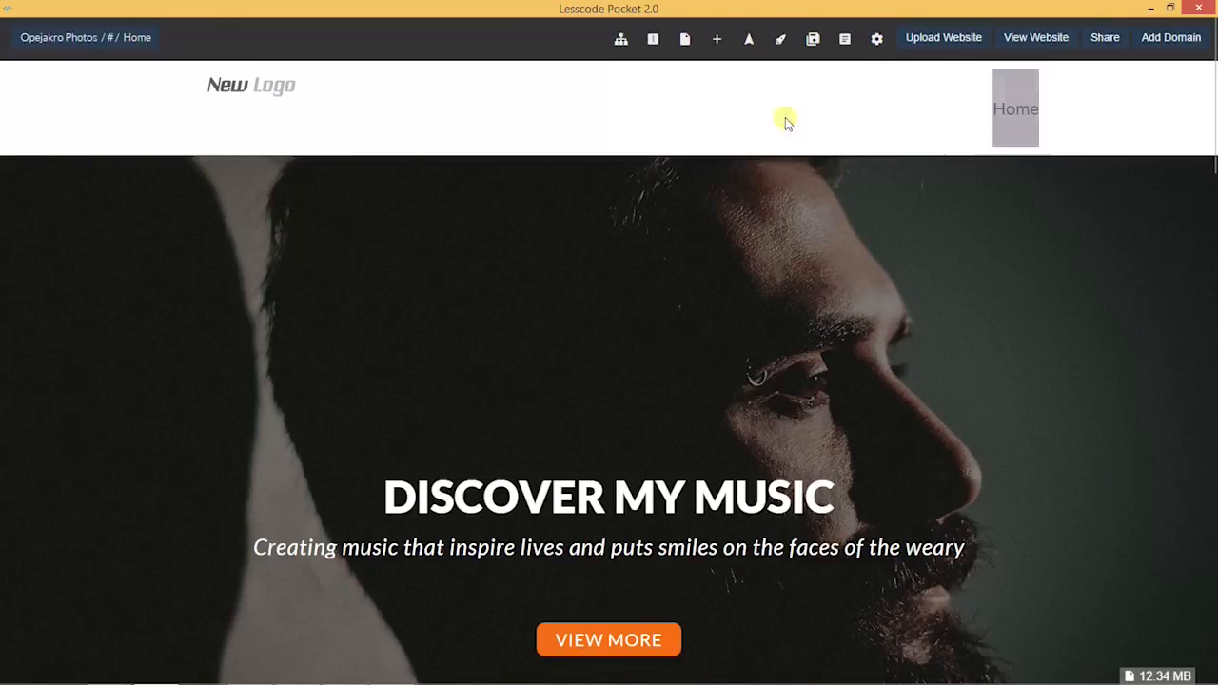
Step: Bring the navigation vertical spacing back down, settling at 6
{"action": "mouse_move", "coordinate": [3, 248]}
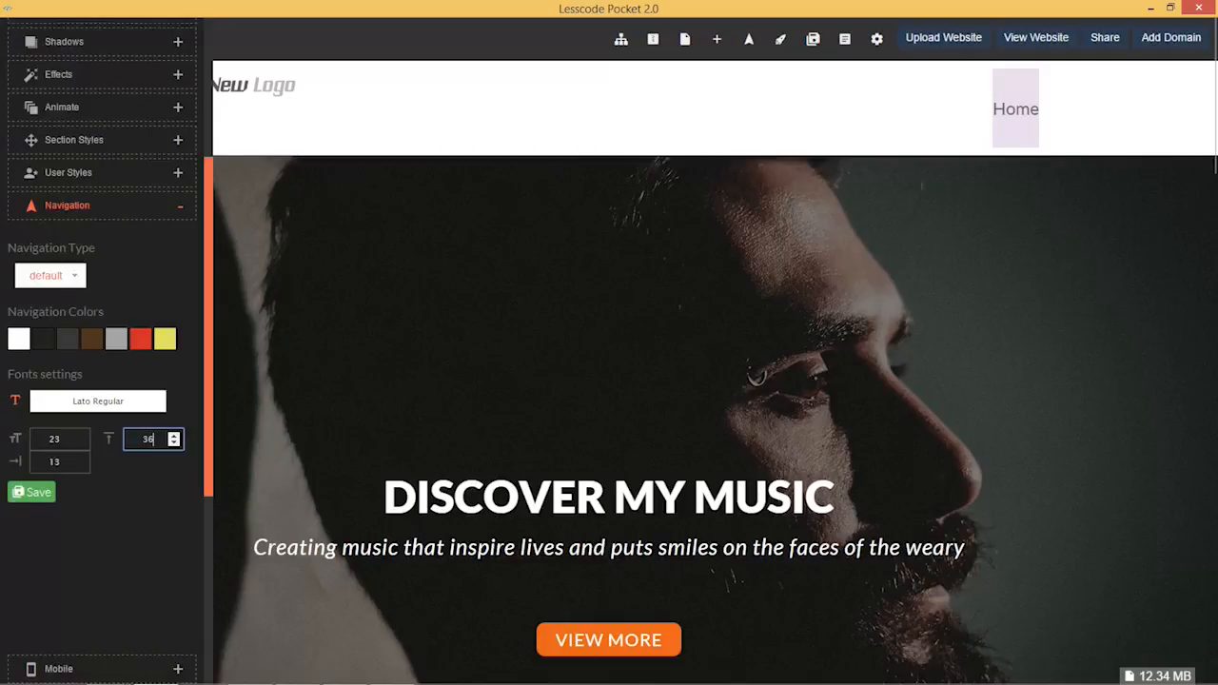
{"action": "left_click", "coordinate": [174, 444]}
{"action": "left_click", "coordinate": [174, 445]}
{"action": "left_click", "coordinate": [174, 445]}
{"action": "left_click", "coordinate": [174, 445]}
{"action": "left_click", "coordinate": [174, 445]}
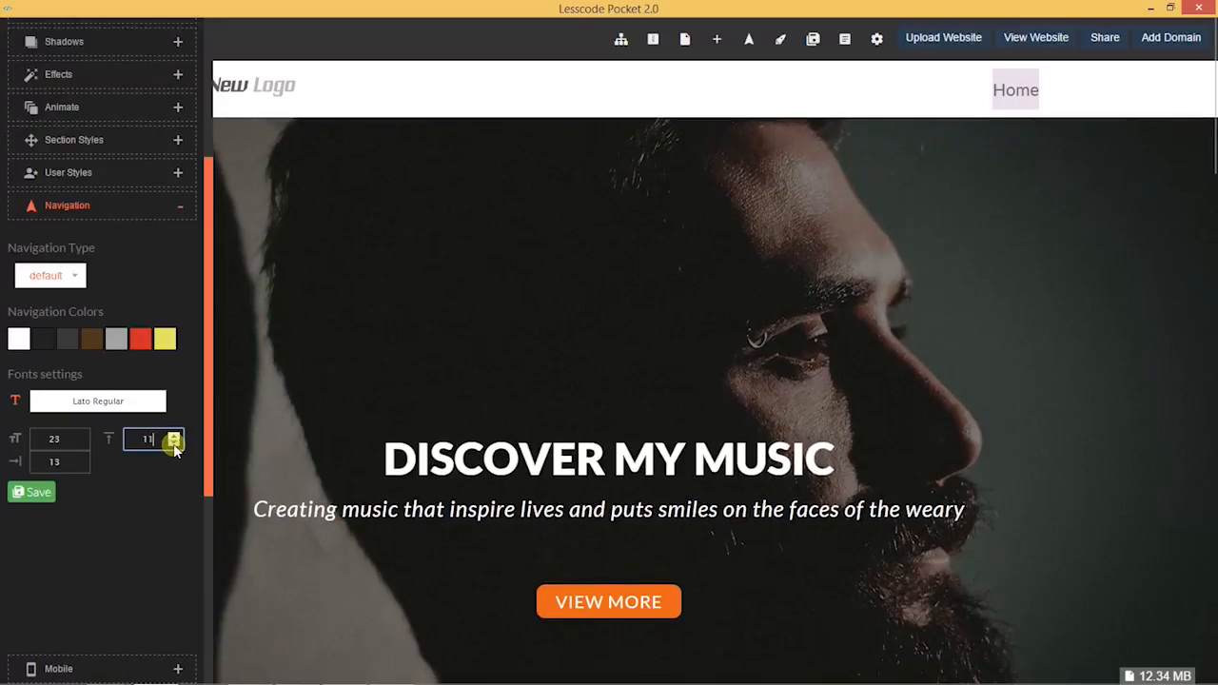
{"action": "left_click", "coordinate": [176, 435]}
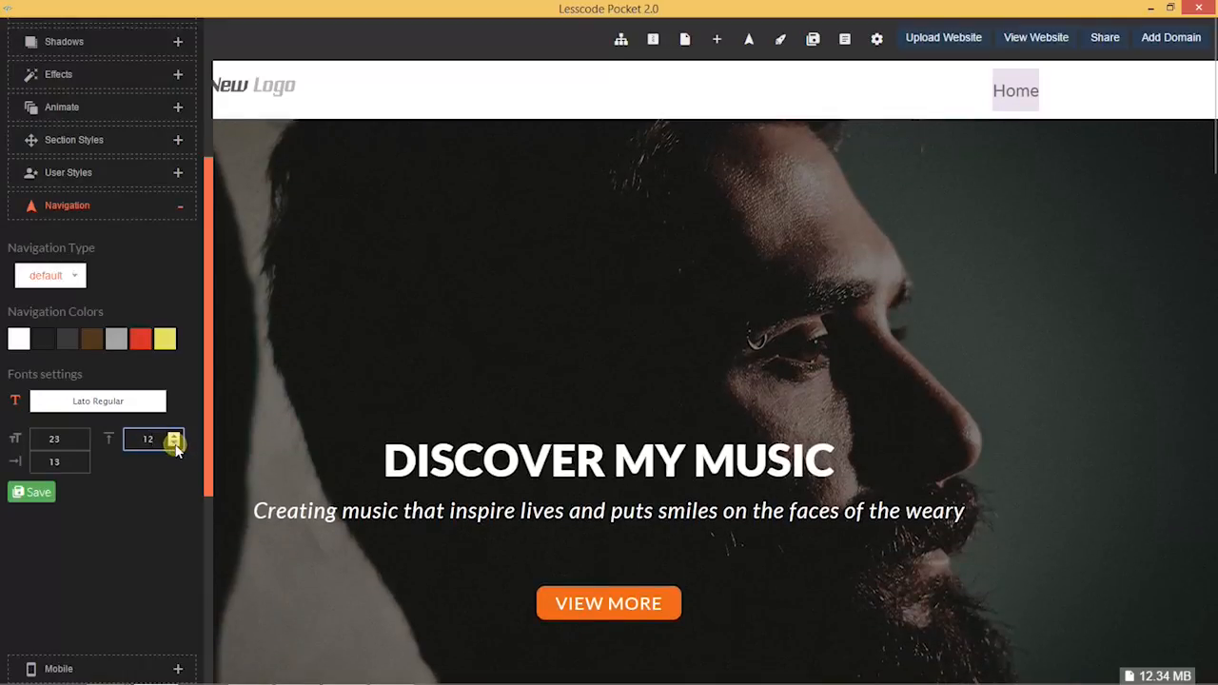
{"action": "left_click", "coordinate": [176, 438]}
{"action": "left_click", "coordinate": [176, 438]}
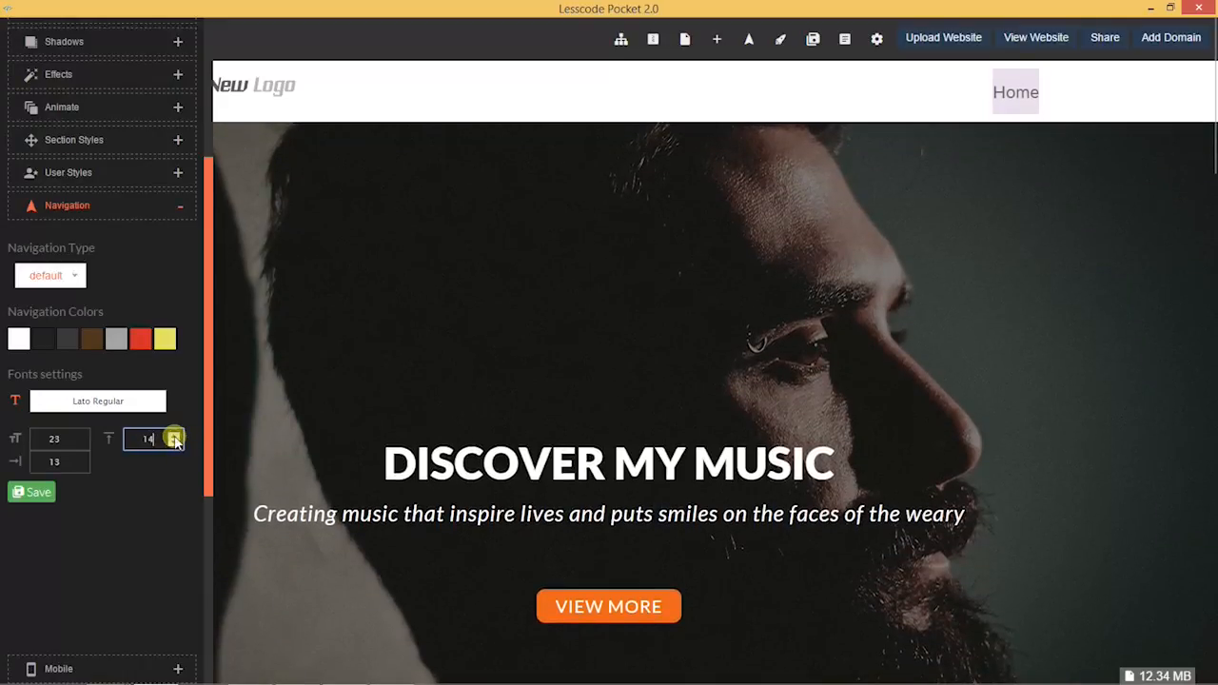
{"action": "left_click", "coordinate": [176, 445]}
{"action": "left_click", "coordinate": [176, 445]}
{"action": "left_click", "coordinate": [176, 445]}
{"action": "left_click", "coordinate": [176, 444]}
{"action": "left_click", "coordinate": [176, 445]}
{"action": "left_click", "coordinate": [176, 445]}
{"action": "left_click", "coordinate": [176, 444]}
{"action": "left_click", "coordinate": [176, 445]}
Step: Widen the navigation links' horizontal padding from 14 up to 22
{"action": "left_click", "coordinate": [81, 463]}
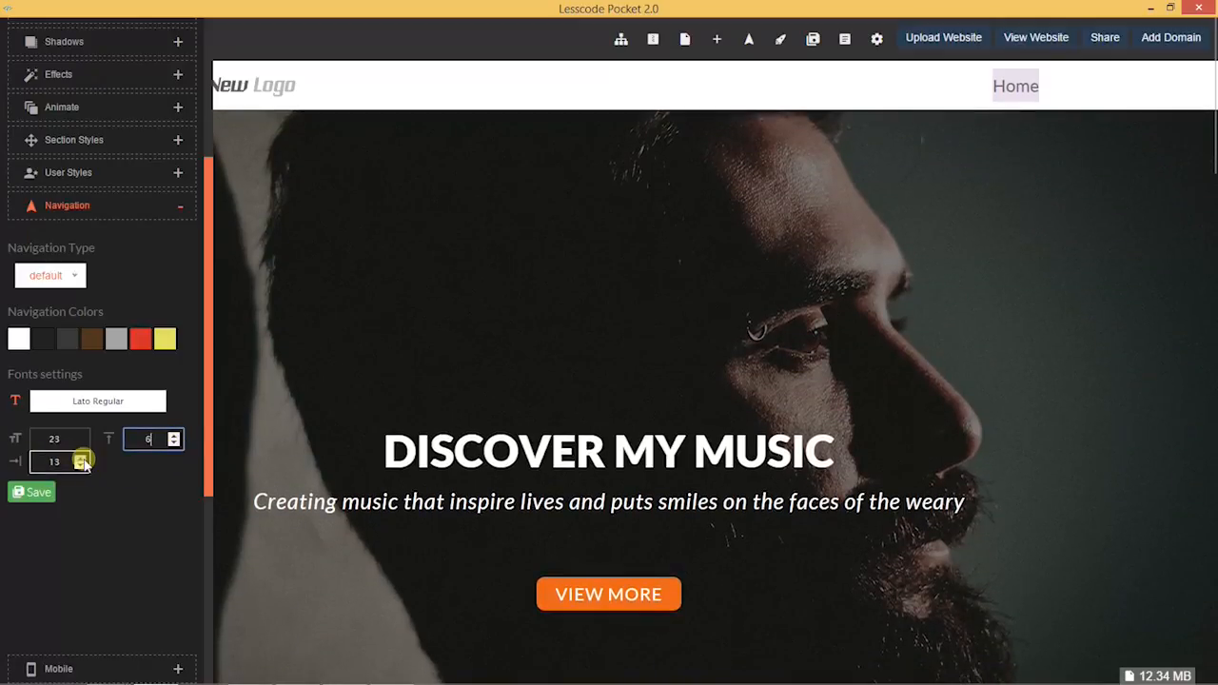
{"action": "left_click", "coordinate": [81, 459]}
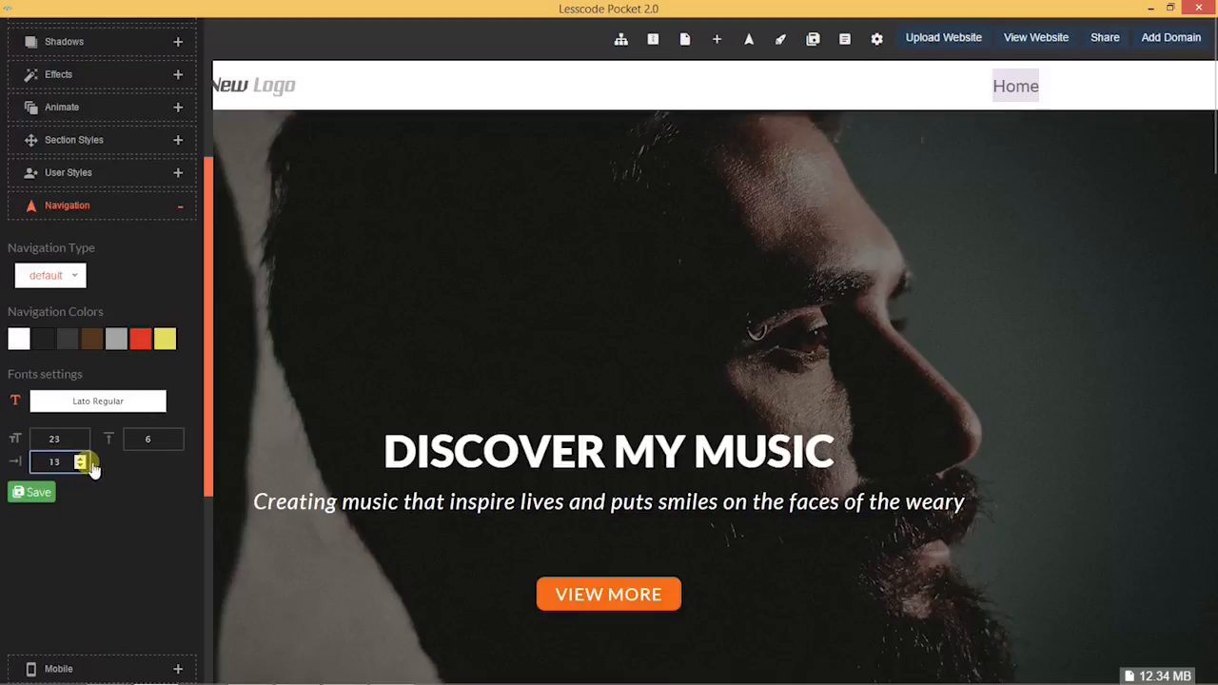
{"action": "left_click", "coordinate": [81, 460]}
{"action": "left_click", "coordinate": [81, 460]}
{"action": "left_click", "coordinate": [81, 460]}
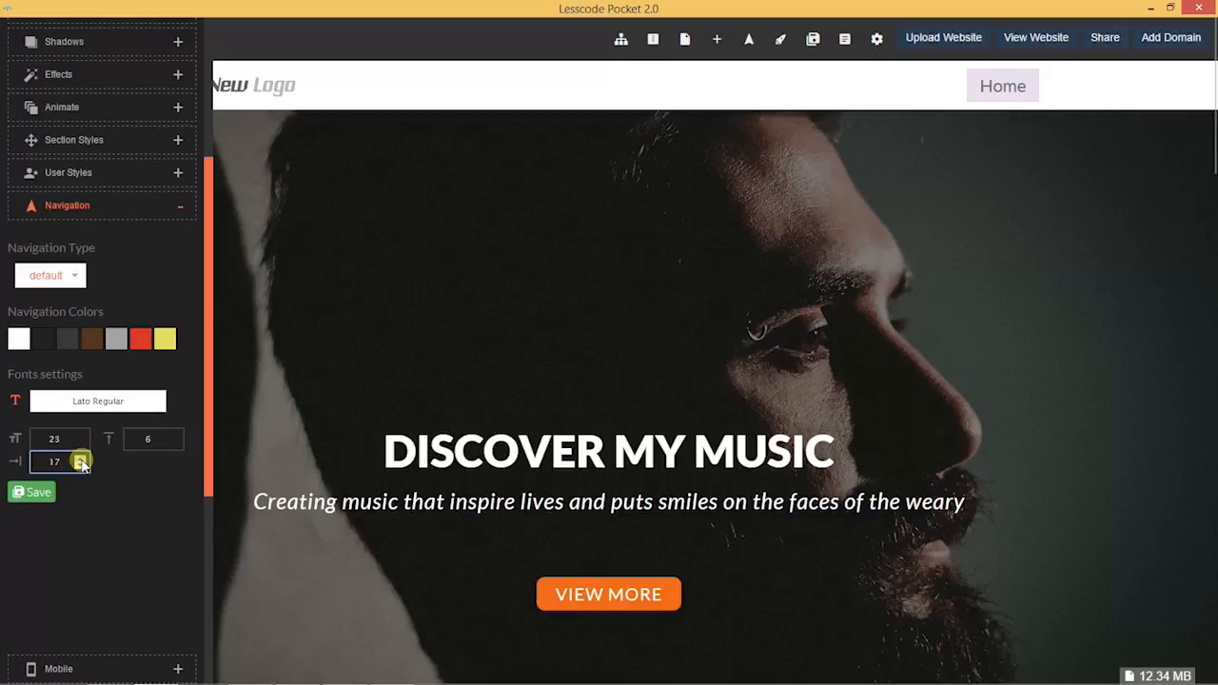
{"action": "left_click", "coordinate": [81, 461]}
{"action": "left_click", "coordinate": [81, 461]}
{"action": "left_click", "coordinate": [81, 461]}
{"action": "left_click", "coordinate": [81, 460]}
{"action": "left_click", "coordinate": [80, 461]}
Step: Settle the links' horizontal padding at 15 and save the navigation settings
{"action": "left_click", "coordinate": [83, 467]}
{"action": "left_click", "coordinate": [84, 466]}
{"action": "left_click", "coordinate": [82, 459]}
{"action": "left_click", "coordinate": [83, 460]}
{"action": "left_click", "coordinate": [83, 466]}
{"action": "left_click", "coordinate": [83, 466]}
{"action": "left_click", "coordinate": [82, 469]}
{"action": "left_click", "coordinate": [82, 468]}
{"action": "left_click", "coordinate": [82, 462]}
{"action": "left_click", "coordinate": [37, 495]}
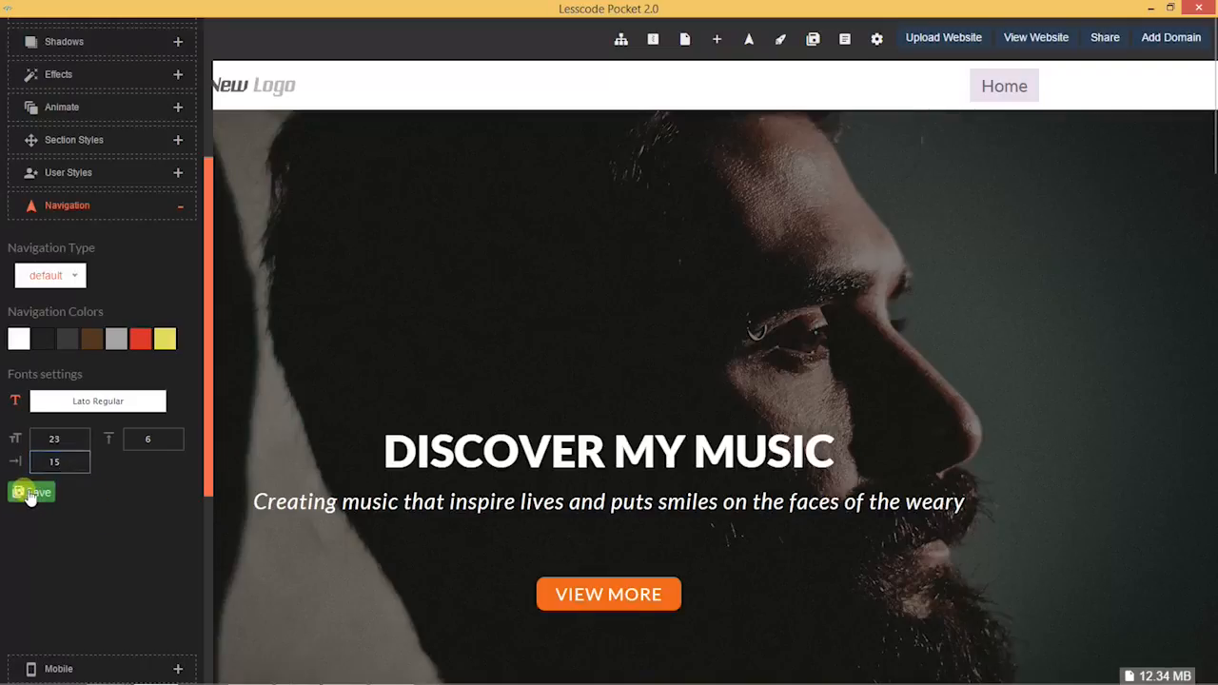
{"action": "left_click", "coordinate": [560, 469]}
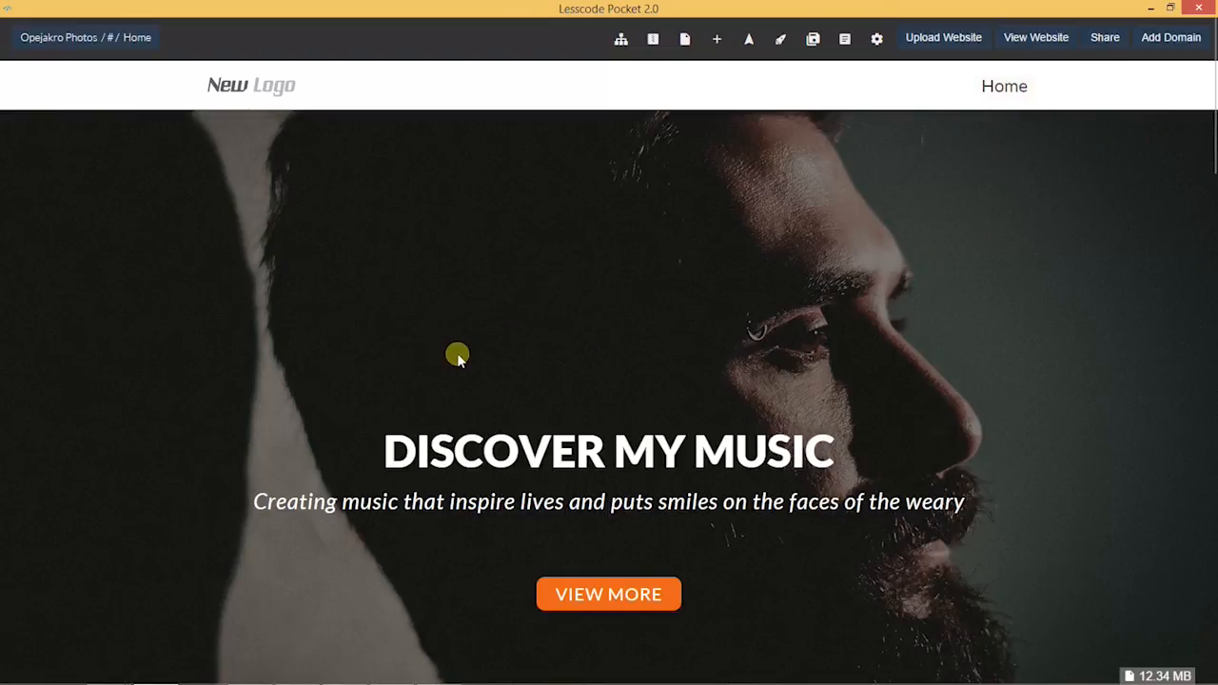
Step: Slide out the Settings Panel beside the Opejakro Photos home page
{"action": "mouse_move", "coordinate": [3, 379]}
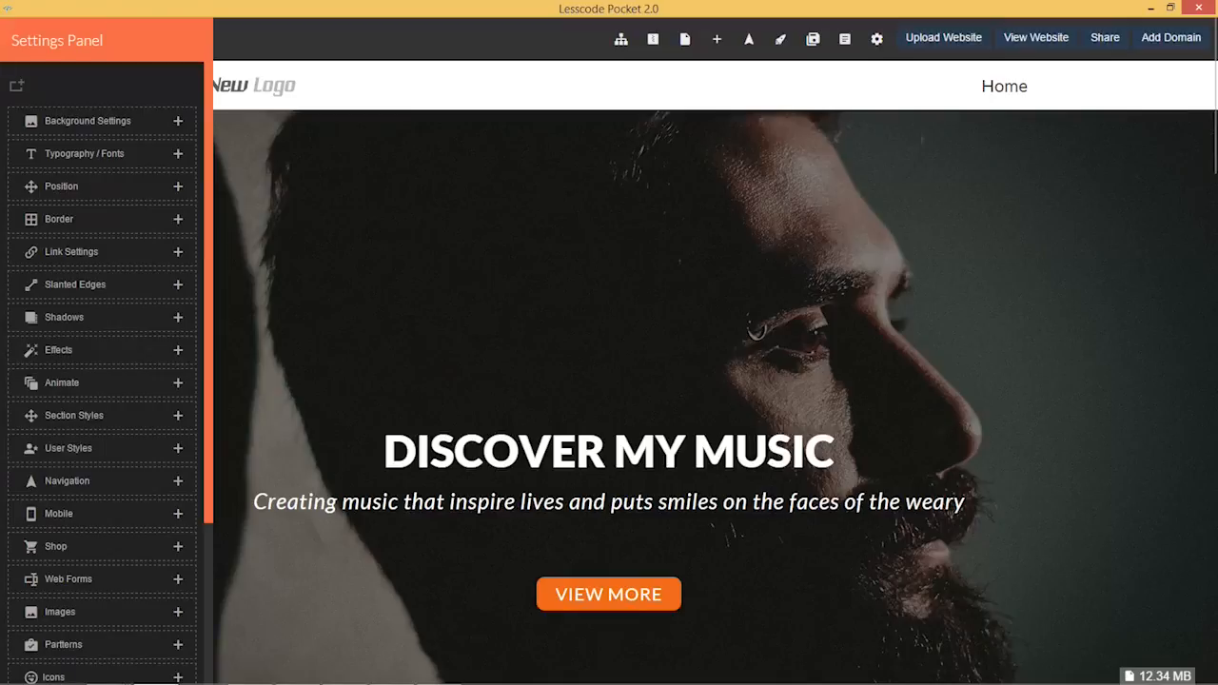
Step: Set the Navigation Background colour to pure black
{"action": "left_click", "coordinate": [72, 480]}
{"action": "left_click_drag", "start_coordinate": [206, 315], "coordinate": [210, 467]}
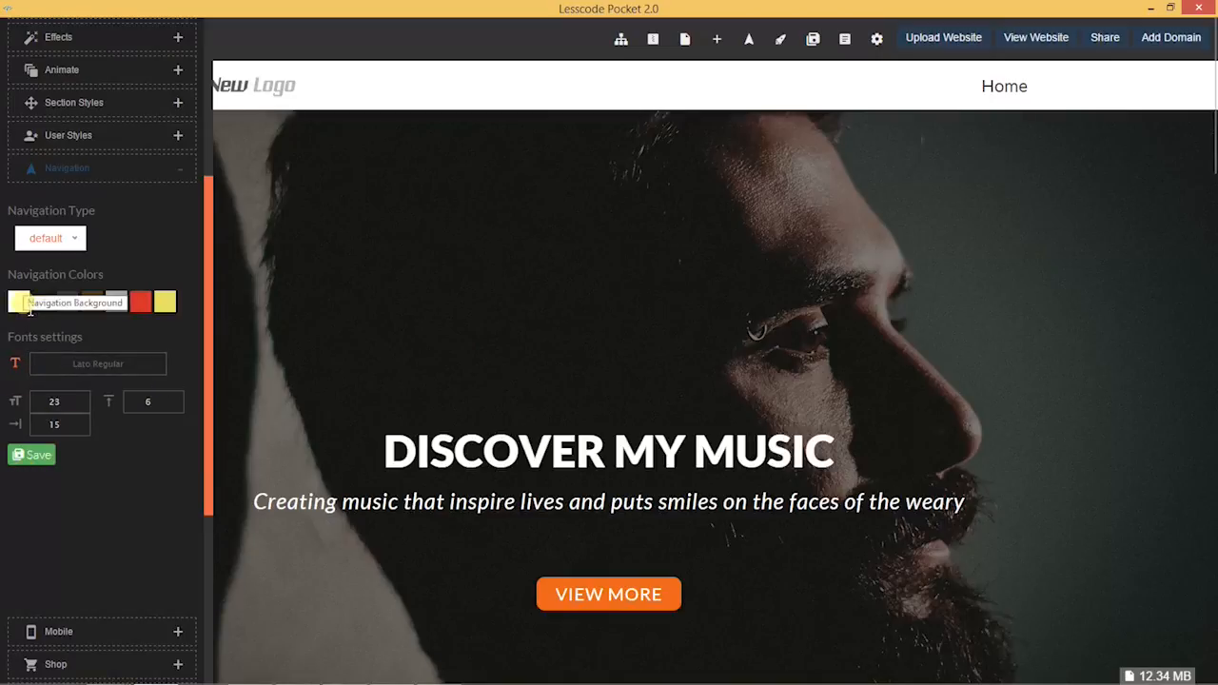
{"action": "left_click", "coordinate": [19, 303]}
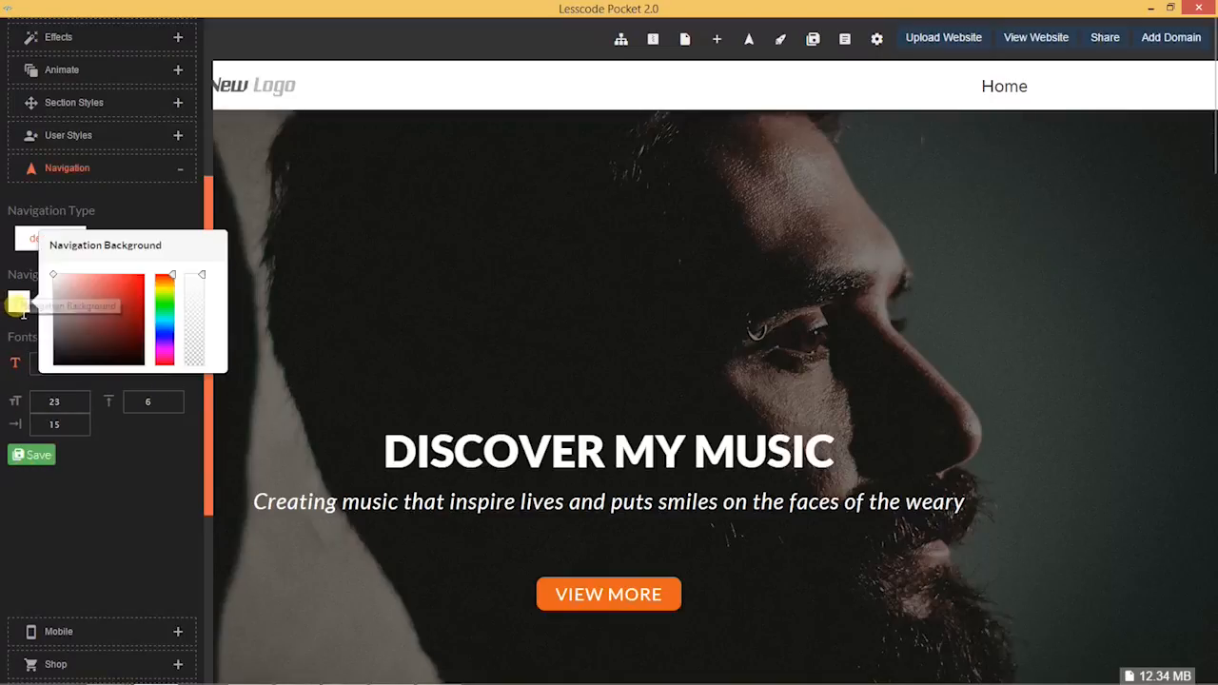
{"action": "left_click", "coordinate": [55, 362]}
{"action": "mouse_move", "coordinate": [55, 362]}
{"action": "left_mouse_down"}
{"action": "mouse_move", "coordinate": [40, 379]}
{"action": "mouse_move", "coordinate": [52, 359]}
{"action": "left_mouse_up"}
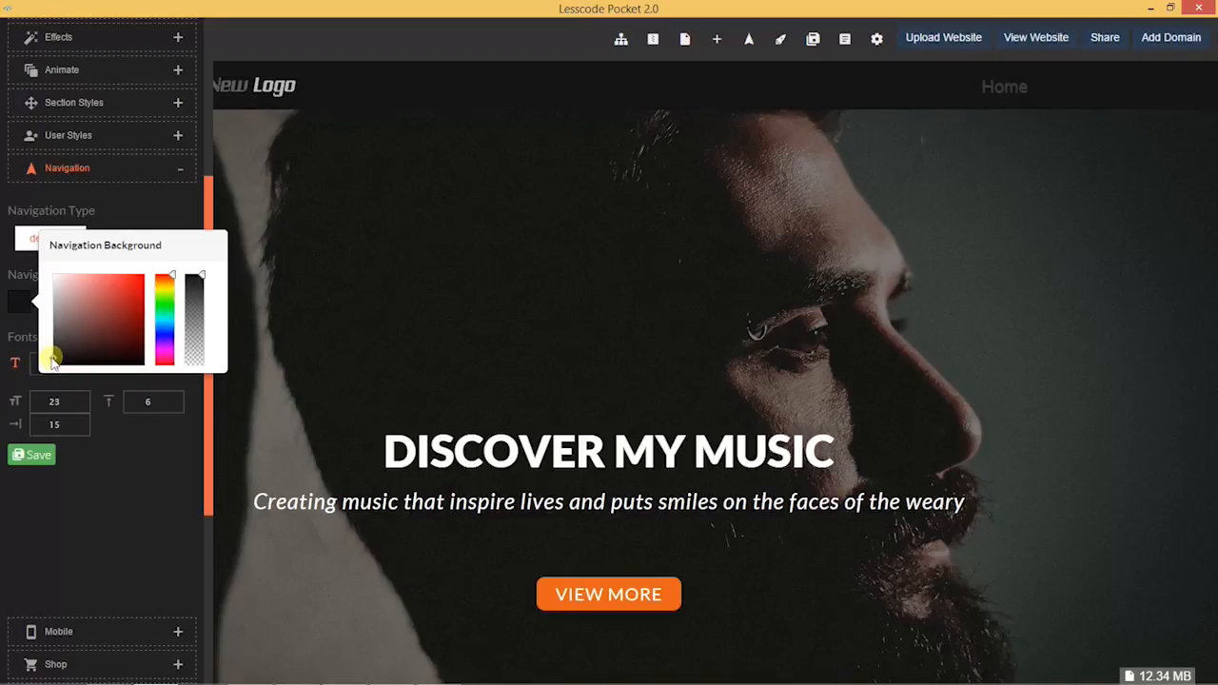
{"action": "left_click", "coordinate": [149, 467]}
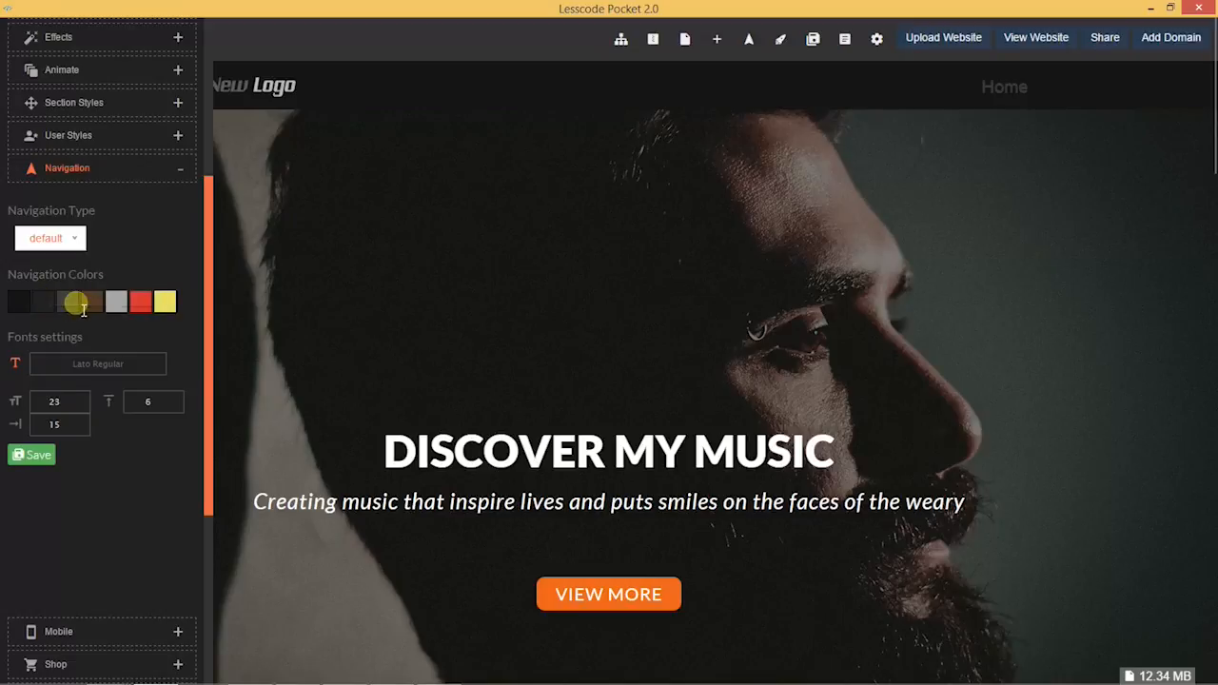
Step: Set the Button Text Color of the nav links to white
{"action": "left_click", "coordinate": [68, 303]}
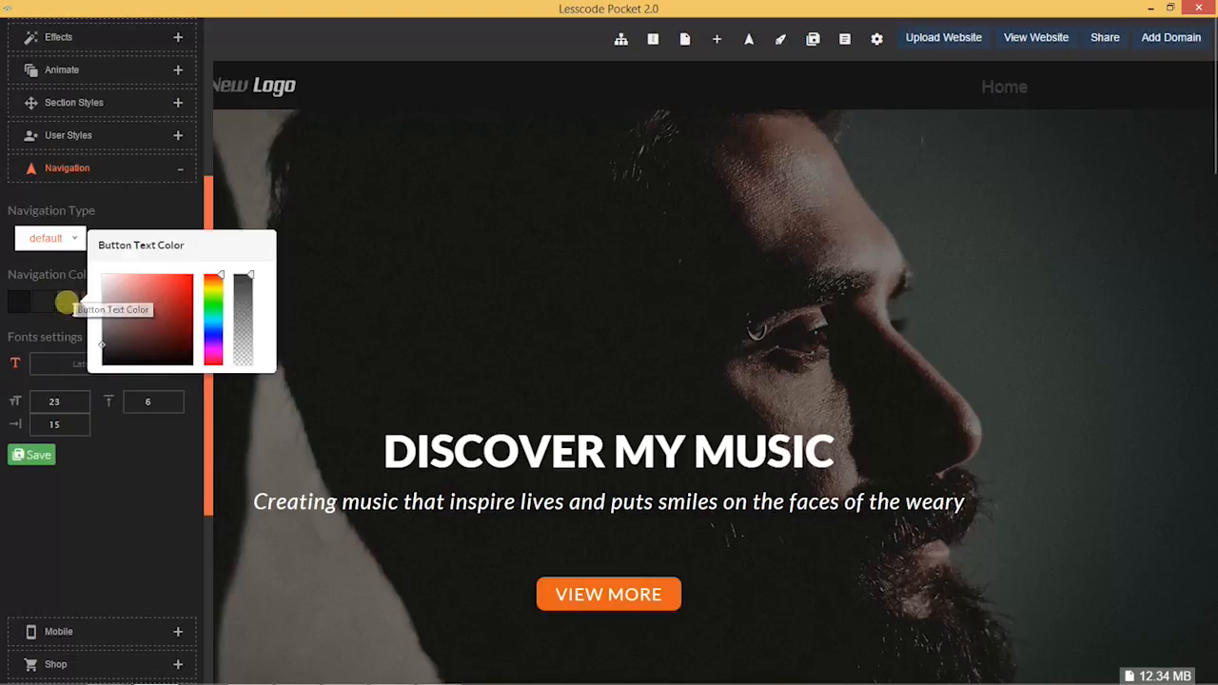
{"action": "mouse_move", "coordinate": [103, 348]}
{"action": "left_mouse_down"}
{"action": "mouse_move", "coordinate": [82, 275]}
{"action": "mouse_move", "coordinate": [69, 280]}
{"action": "left_mouse_up"}
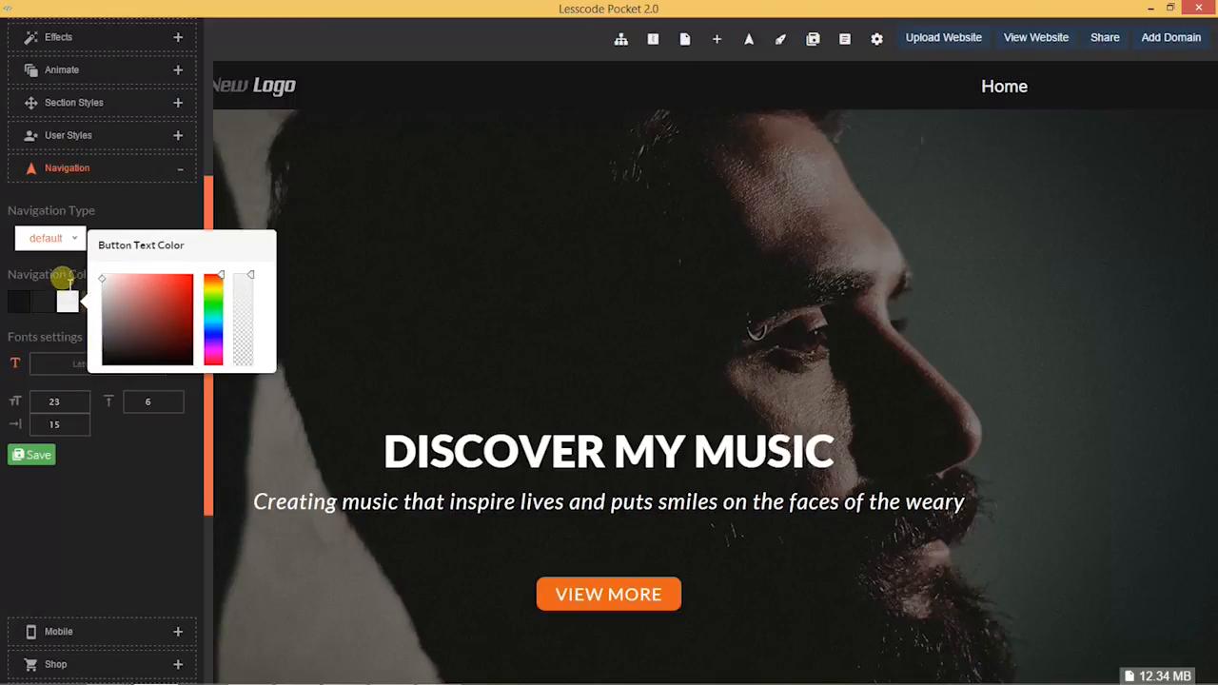
{"action": "left_click", "coordinate": [132, 470]}
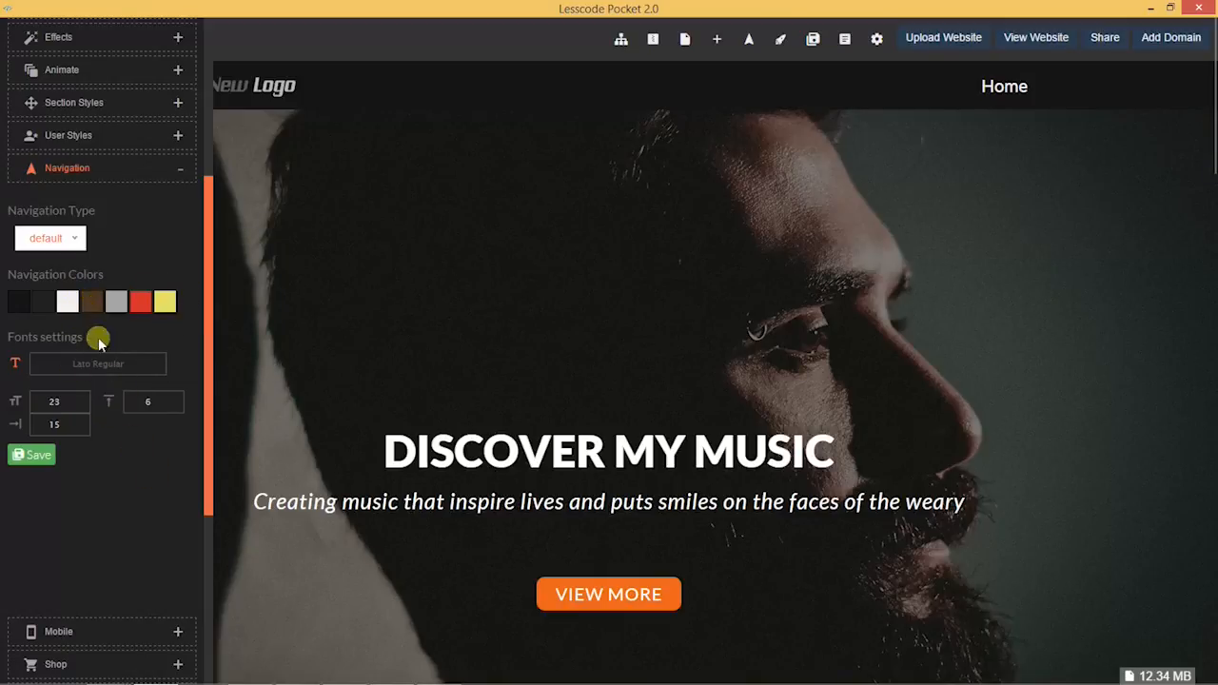
Step: Set Button Hover Background to fully opaque orange and save the navigation settings
{"action": "left_click", "coordinate": [92, 302]}
{"action": "left_click", "coordinate": [204, 305]}
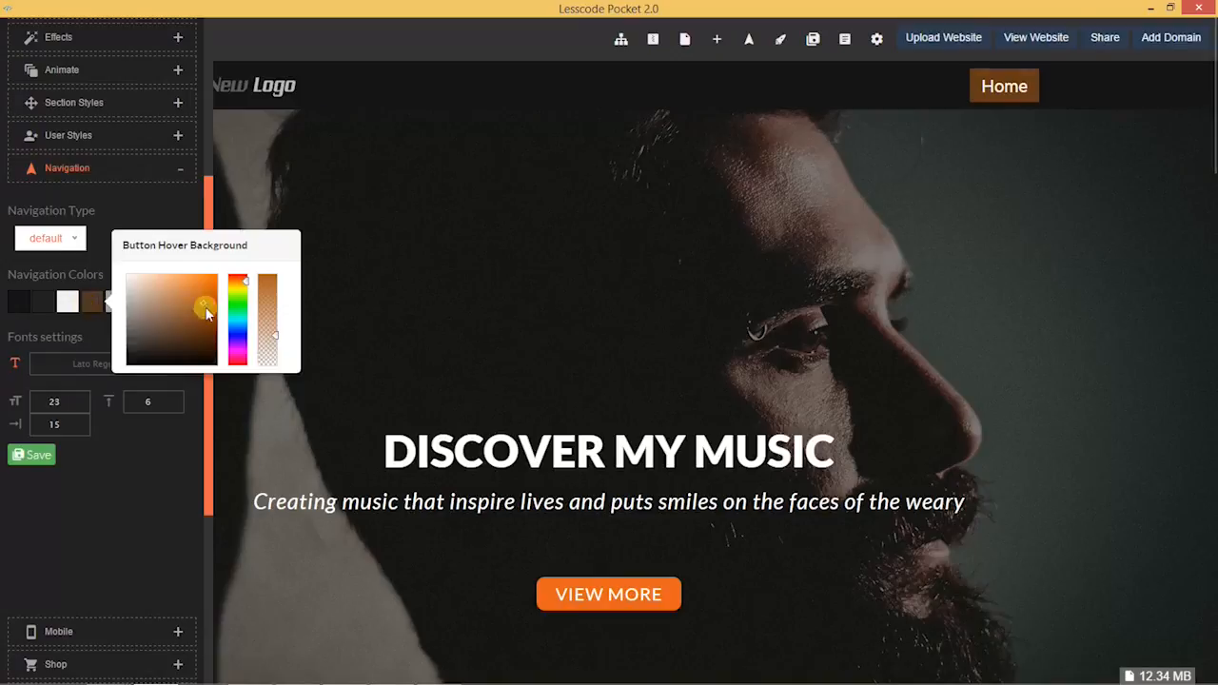
{"action": "left_click", "coordinate": [204, 309]}
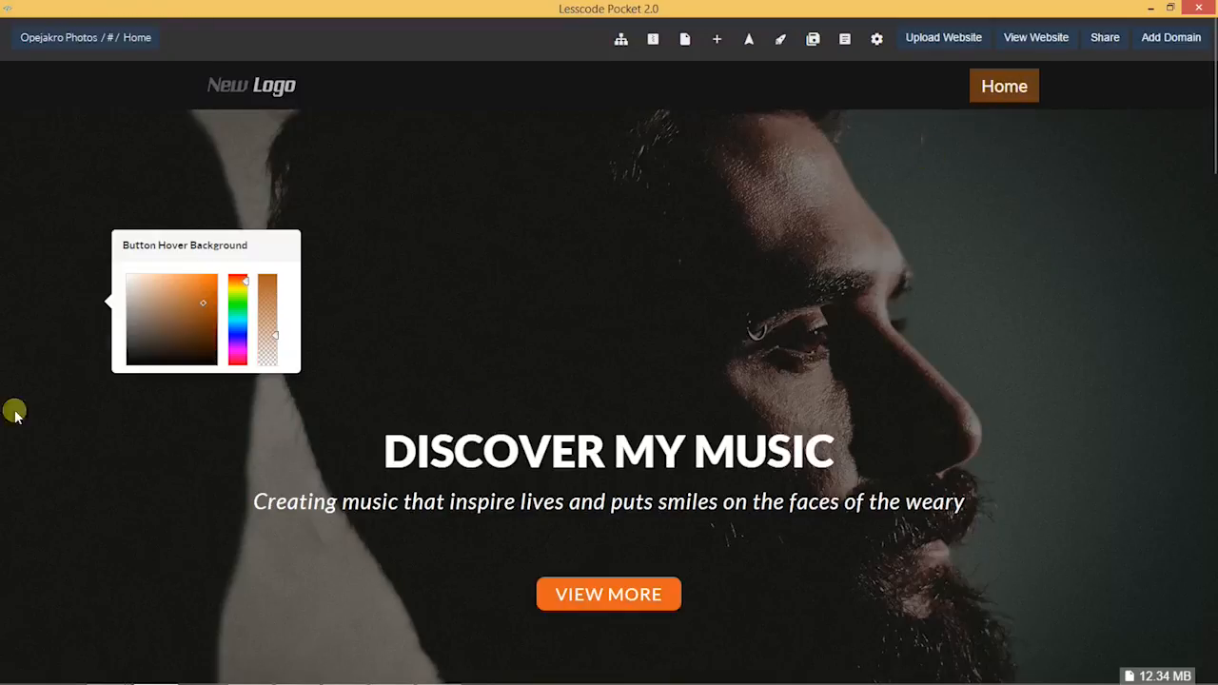
{"action": "left_click", "coordinate": [1001, 86]}
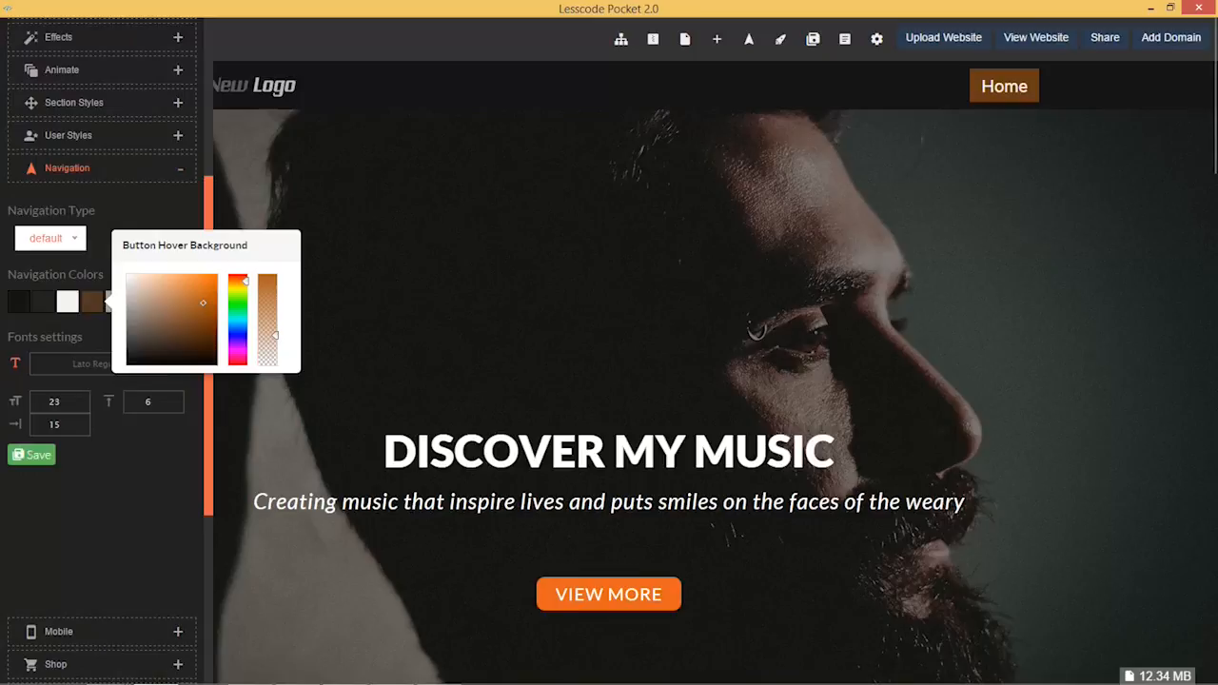
{"action": "mouse_move", "coordinate": [204, 307]}
{"action": "left_mouse_down"}
{"action": "mouse_move", "coordinate": [176, 292]}
{"action": "mouse_move", "coordinate": [205, 283]}
{"action": "left_mouse_up"}
{"action": "left_click", "coordinate": [270, 295]}
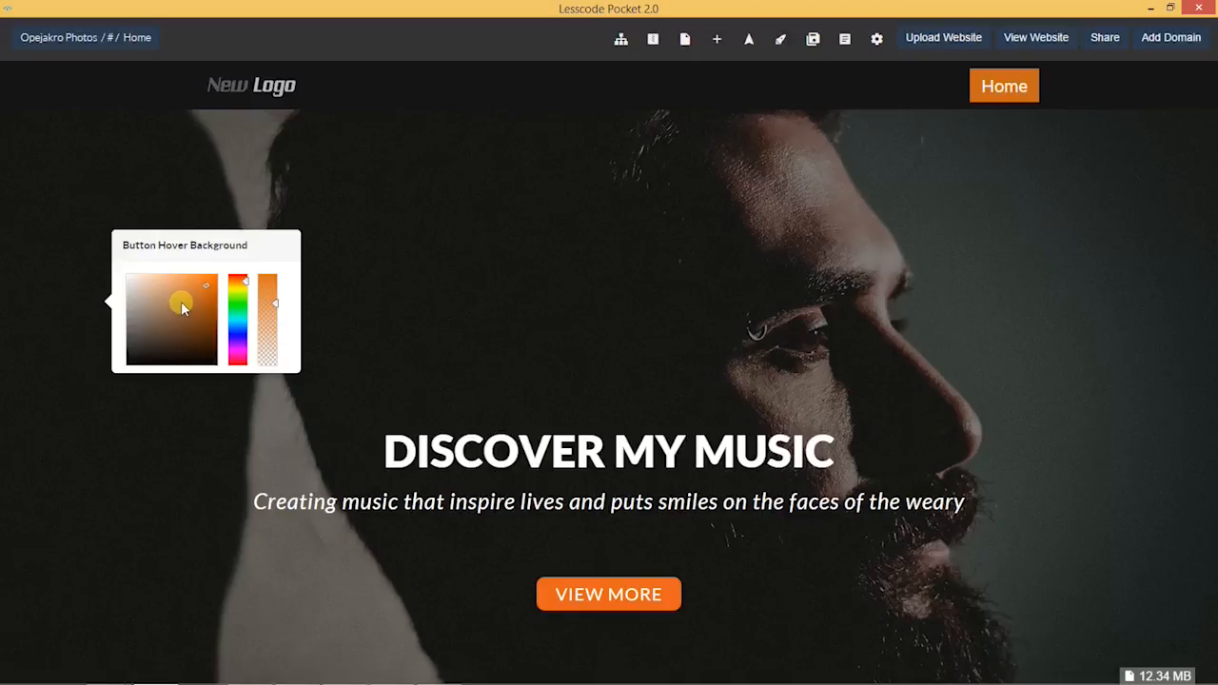
{"action": "mouse_move", "coordinate": [2, 439]}
{"action": "left_click", "coordinate": [117, 460]}
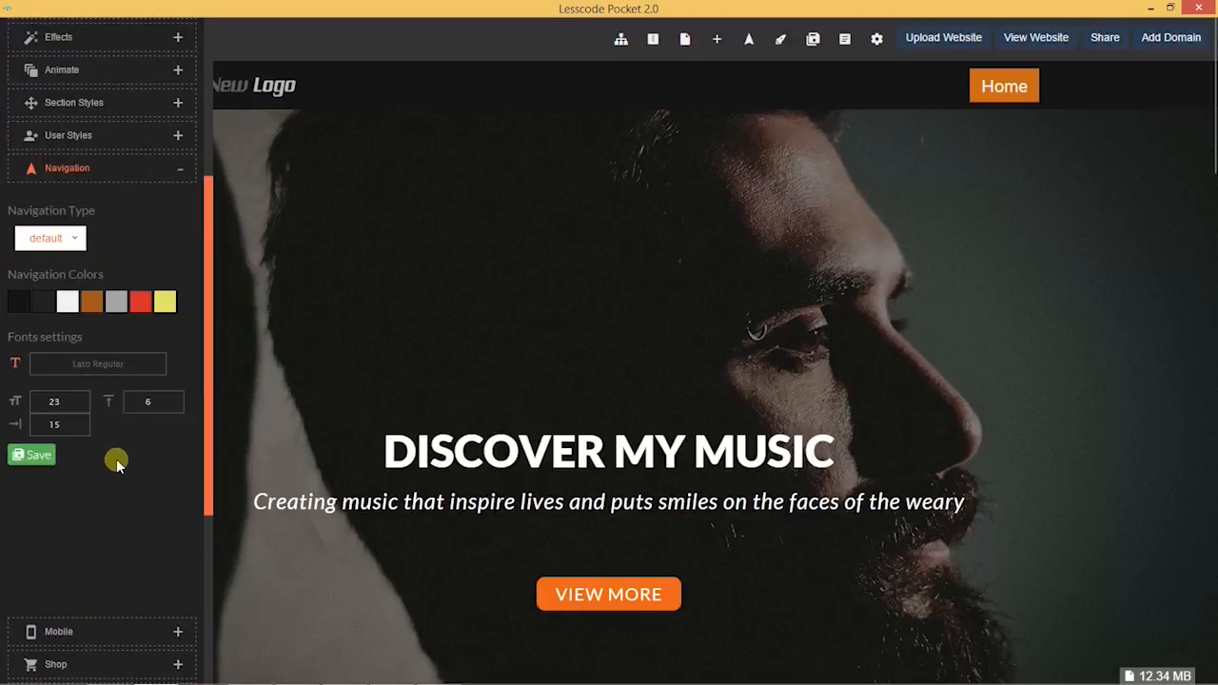
{"action": "left_click", "coordinate": [35, 456]}
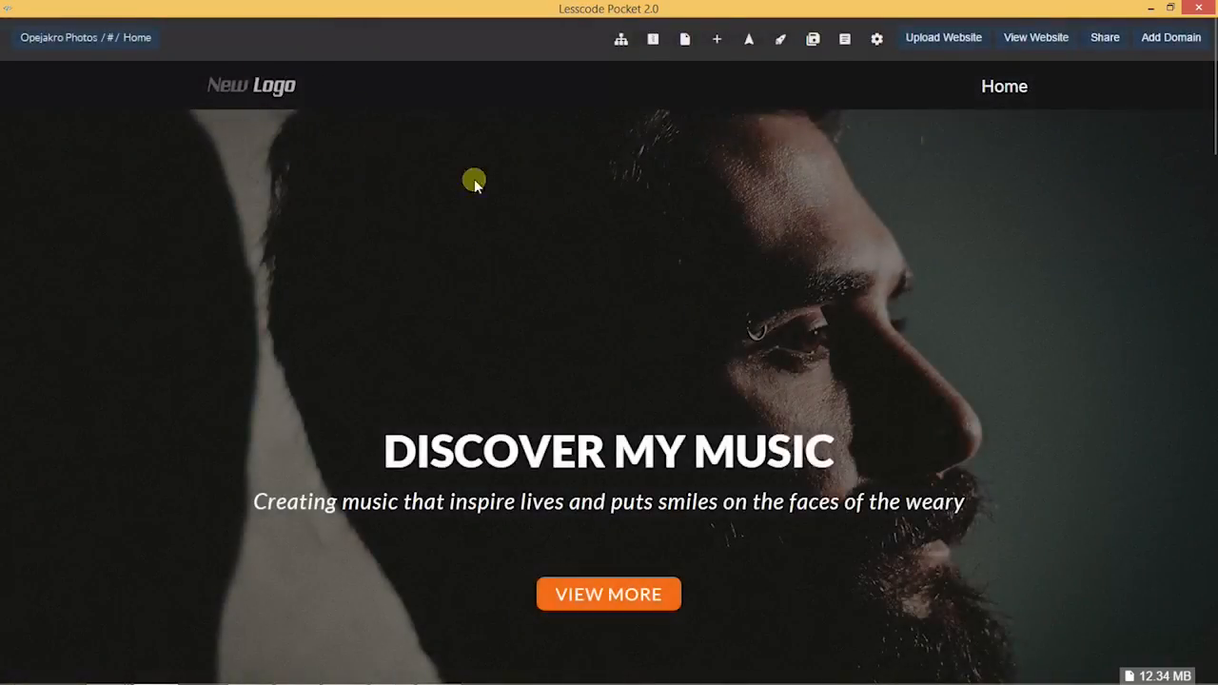
Step: Preview the orange hover background on the Home link
{"action": "left_click", "coordinate": [1000, 88]}
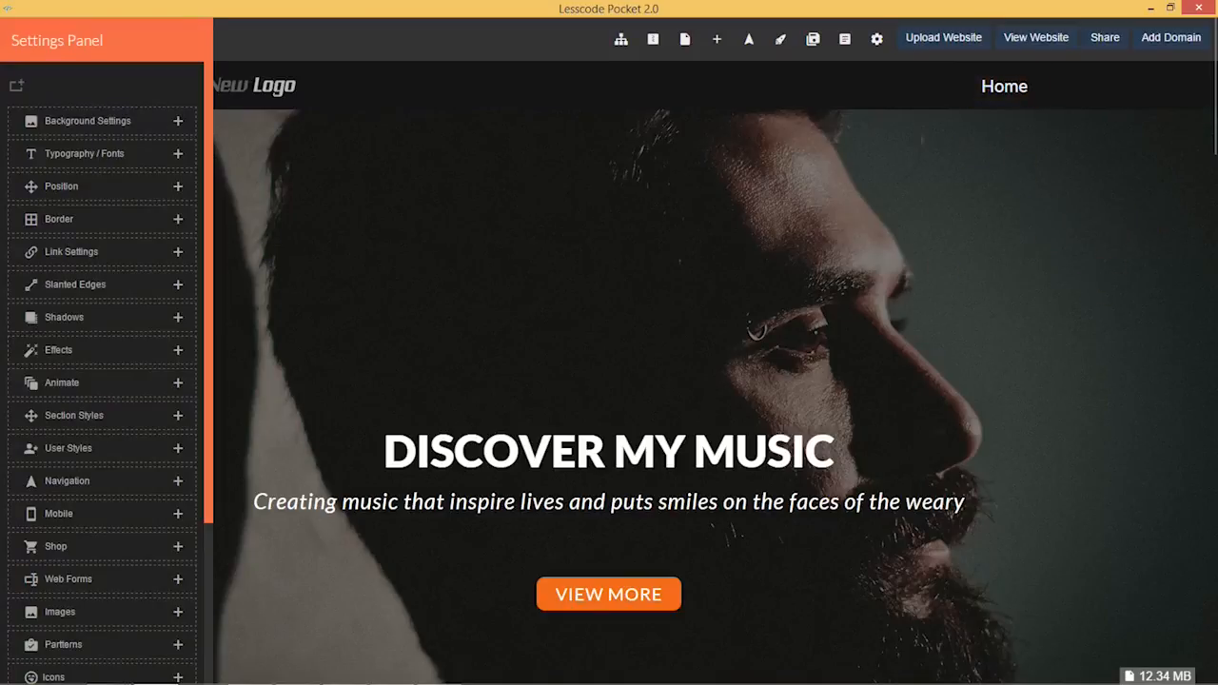
Step: Set the Button Hover Text Color to white and save the navigation settings
{"action": "left_click", "coordinate": [75, 480]}
{"action": "left_click_drag", "start_coordinate": [208, 303], "coordinate": [208, 427]}
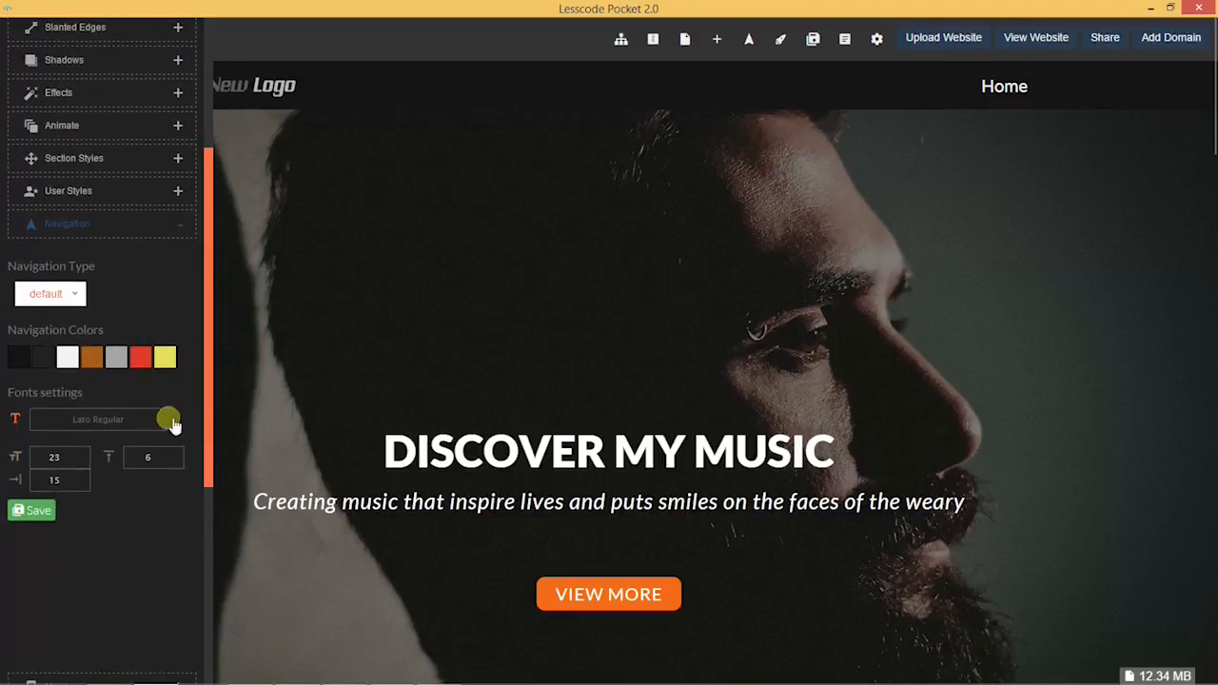
{"action": "left_click", "coordinate": [124, 365]}
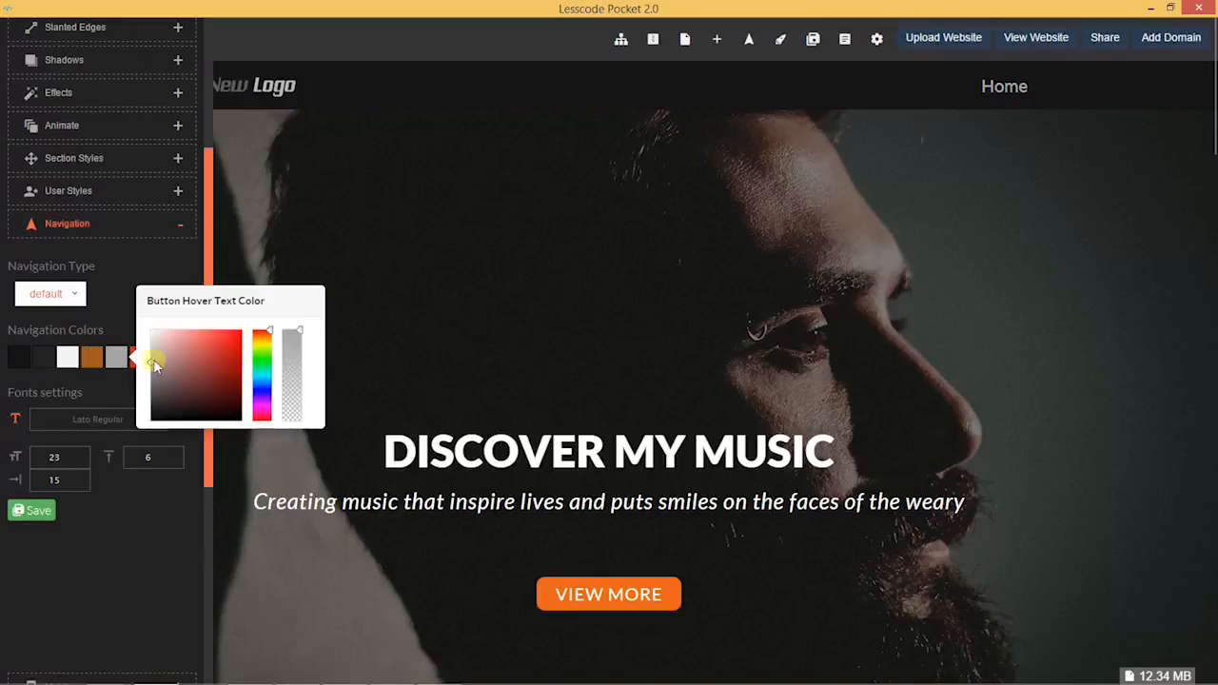
{"action": "left_click_drag", "start_coordinate": [150, 354], "coordinate": [123, 326]}
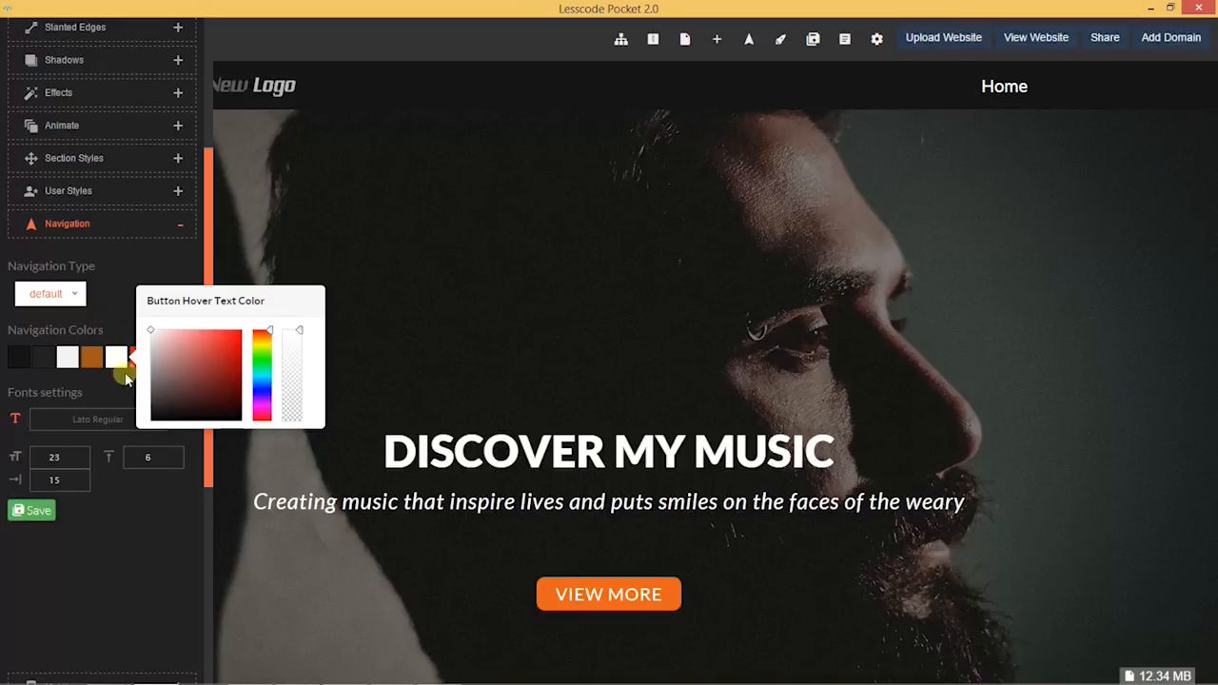
{"action": "left_click", "coordinate": [30, 511]}
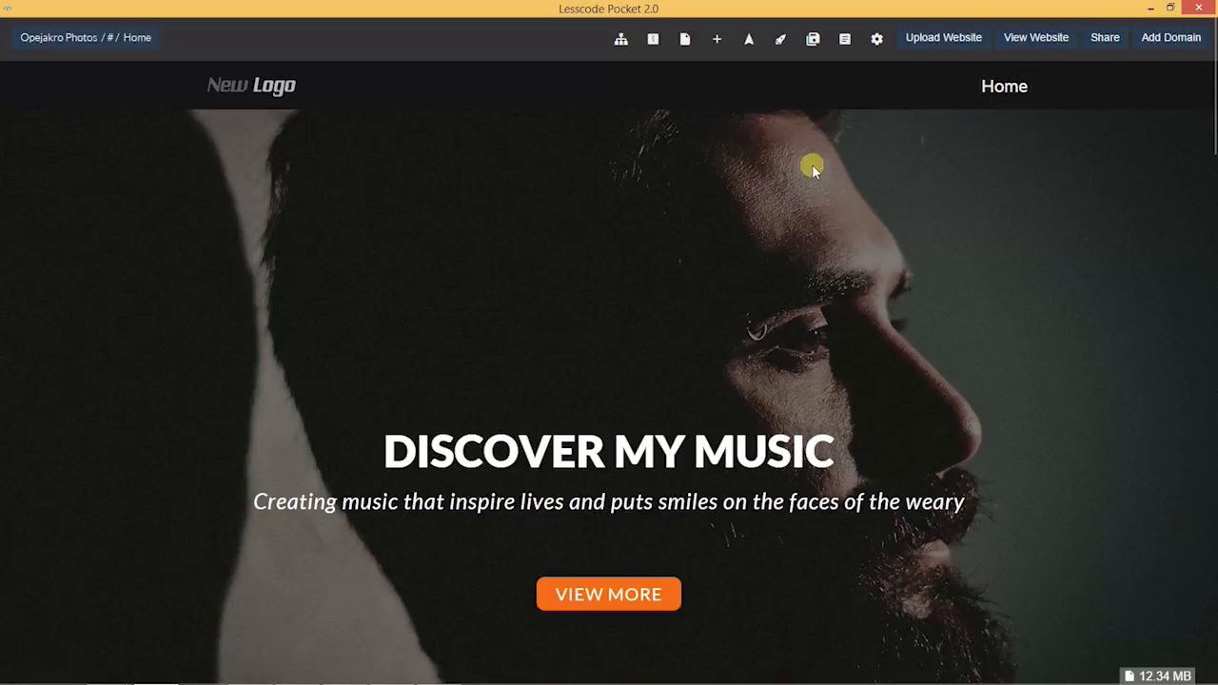
Step: In Manage Pages, add pages named biography, events, albums and contact, then close it
{"action": "left_click", "coordinate": [718, 42]}
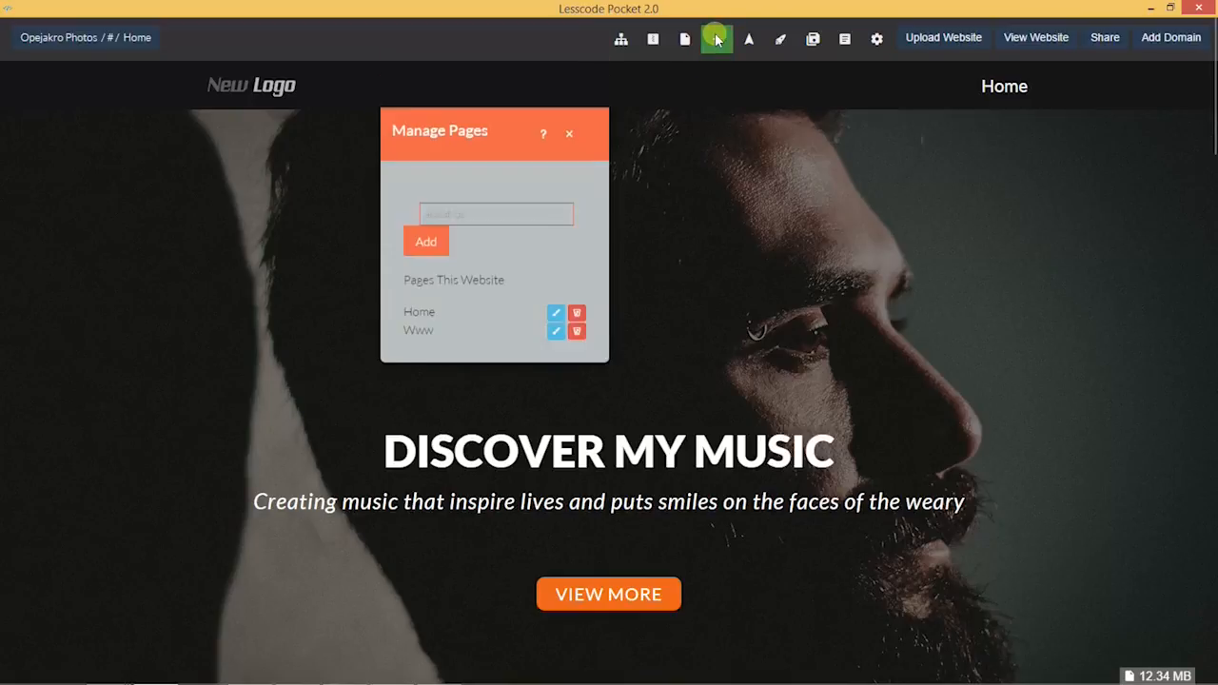
{"action": "left_click", "coordinate": [473, 215]}
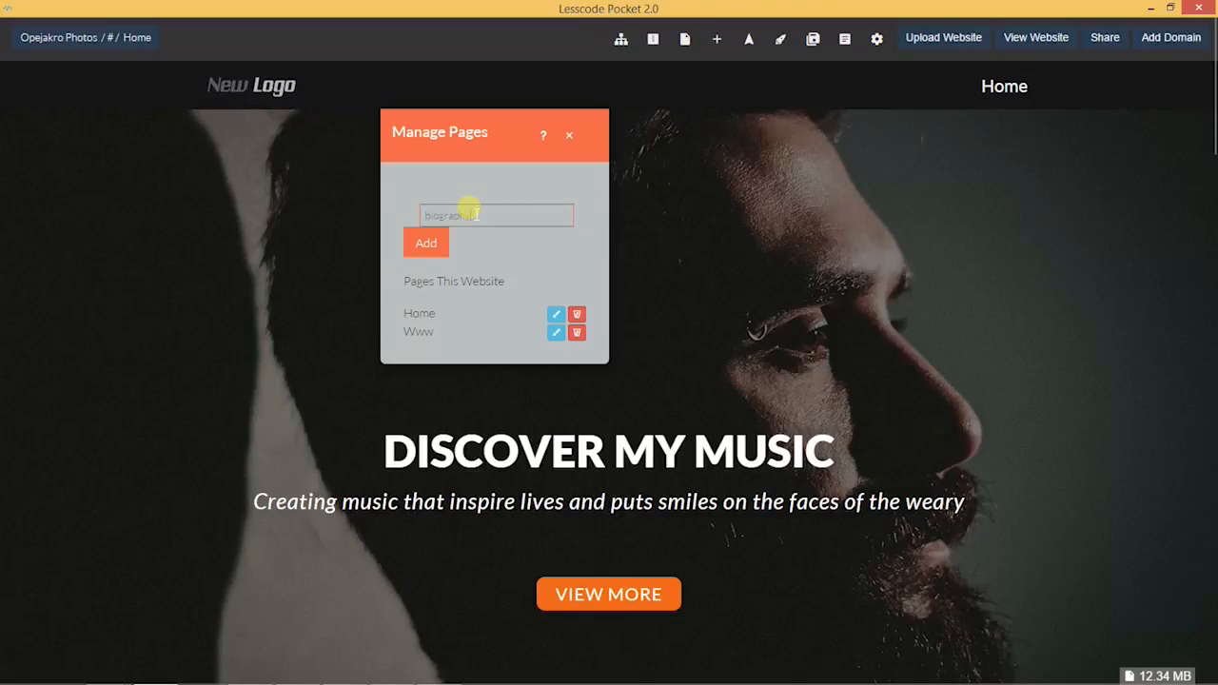
{"action": "left_click", "coordinate": [428, 242]}
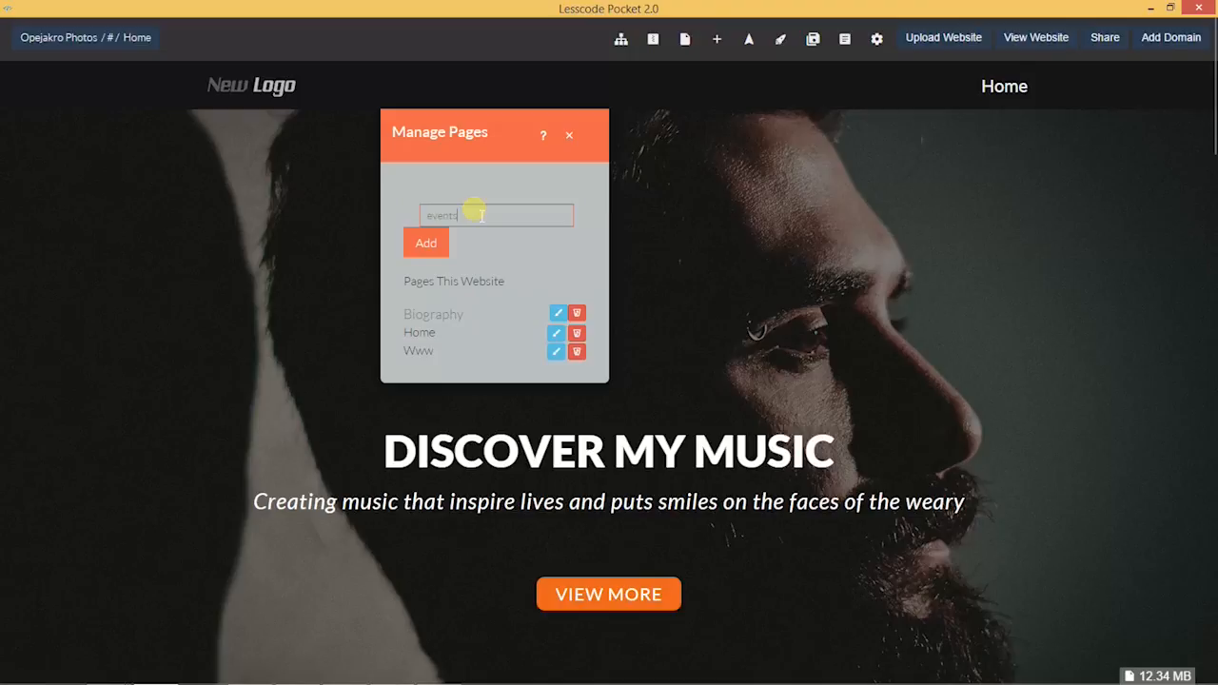
{"action": "left_click", "coordinate": [428, 243]}
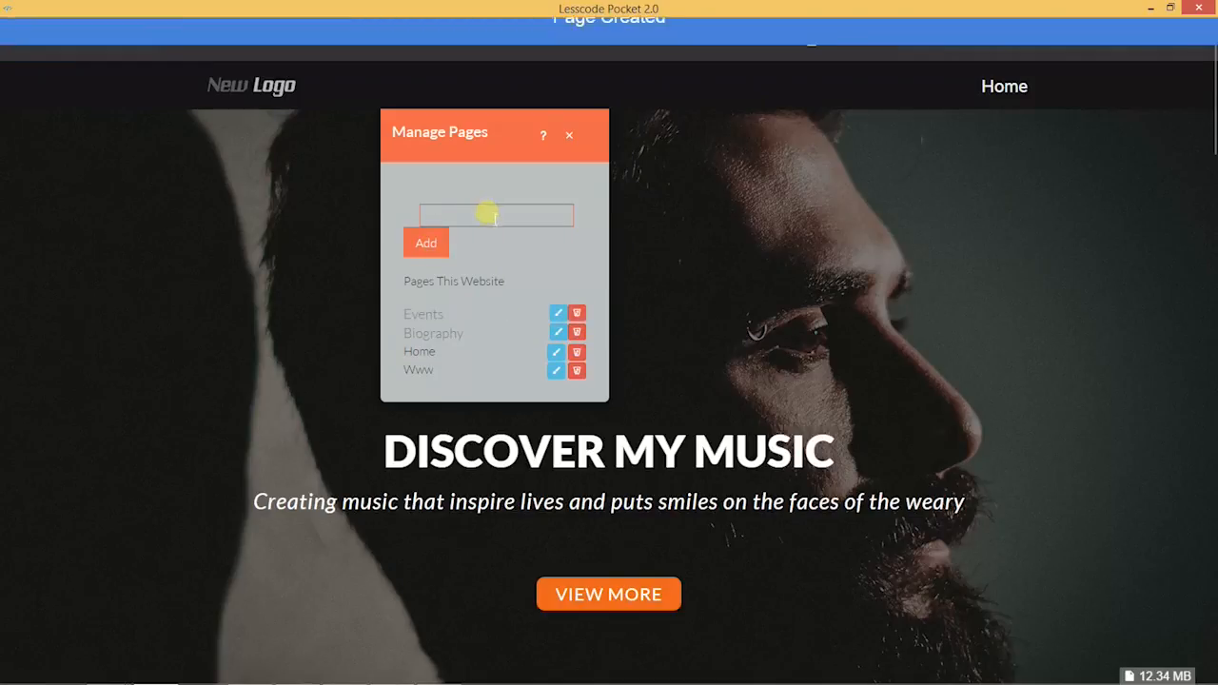
{"action": "left_click", "coordinate": [488, 215]}
{"action": "left_click", "coordinate": [425, 242]}
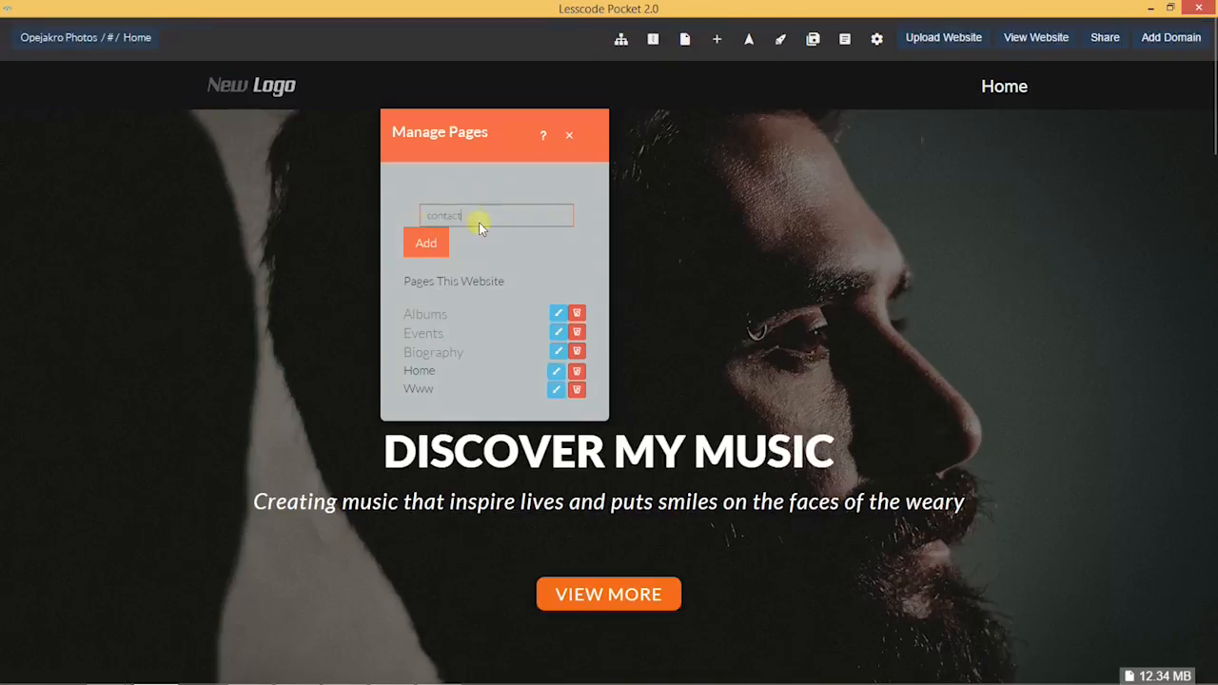
{"action": "left_click", "coordinate": [426, 243]}
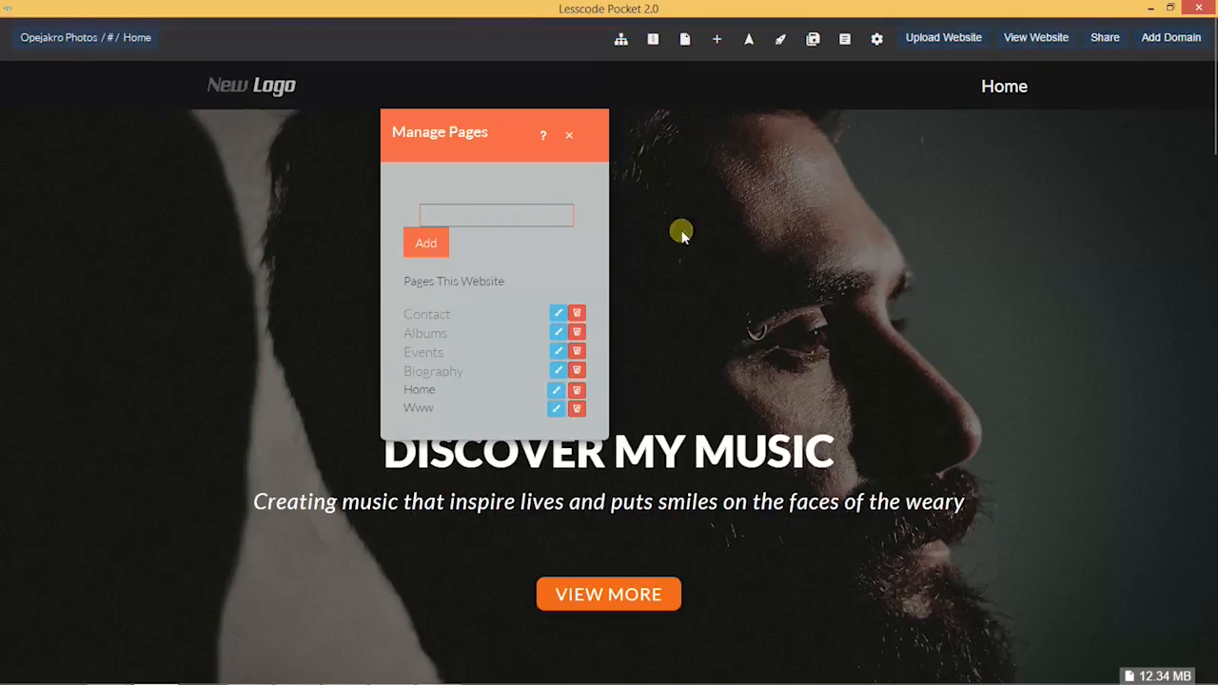
{"action": "left_click", "coordinate": [573, 135]}
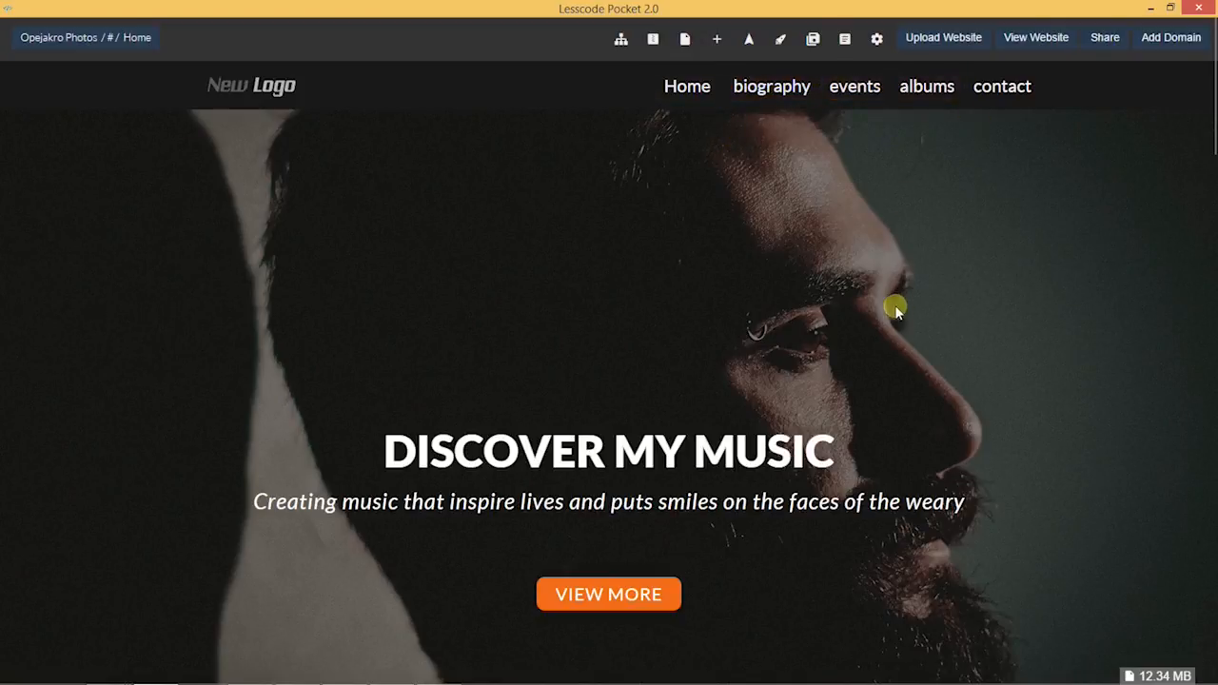
{"action": "mouse_move", "coordinate": [25, 147]}
{"action": "left_click_drag", "start_coordinate": [210, 346], "coordinate": [209, 495]}
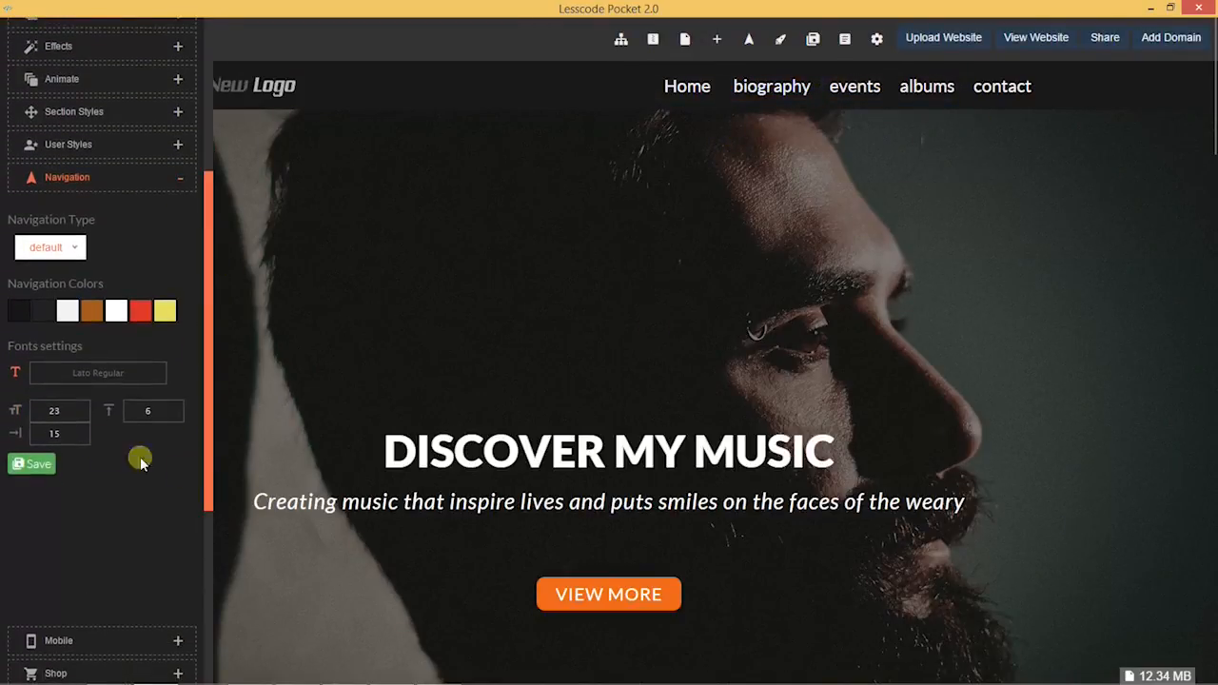
{"action": "left_click", "coordinate": [81, 431]}
{"action": "left_click", "coordinate": [82, 432]}
{"action": "left_click", "coordinate": [82, 431]}
{"action": "left_click", "coordinate": [82, 431]}
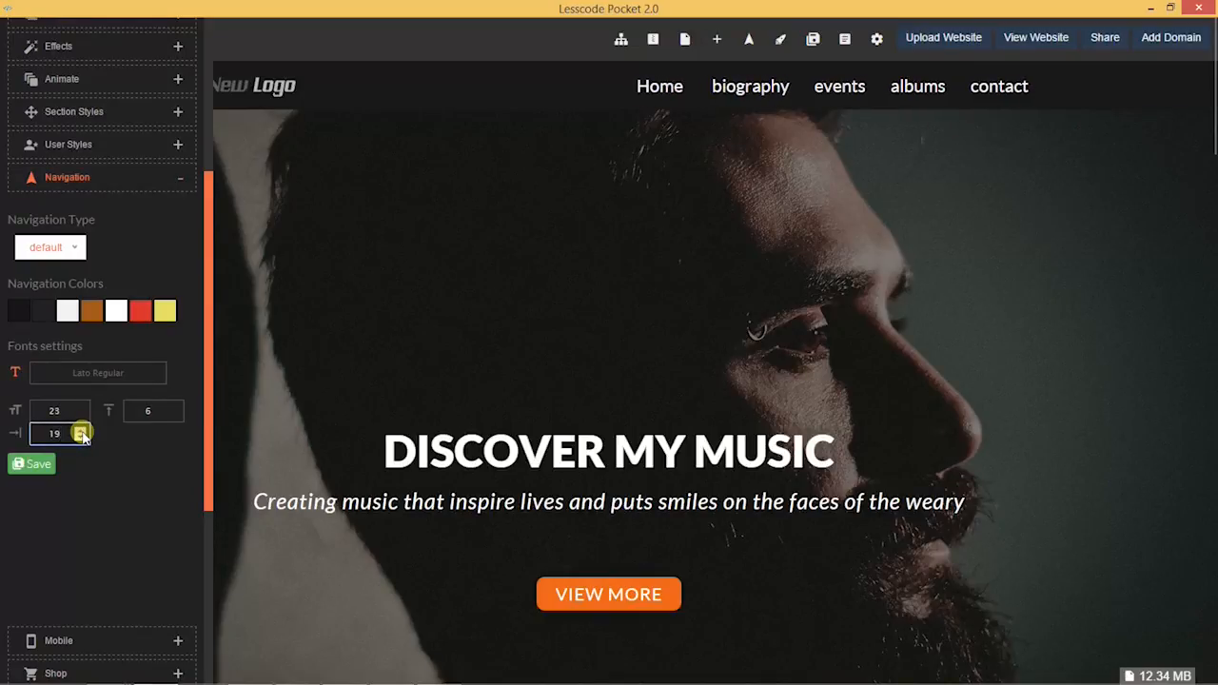
{"action": "left_click", "coordinate": [81, 431]}
{"action": "left_click", "coordinate": [82, 431]}
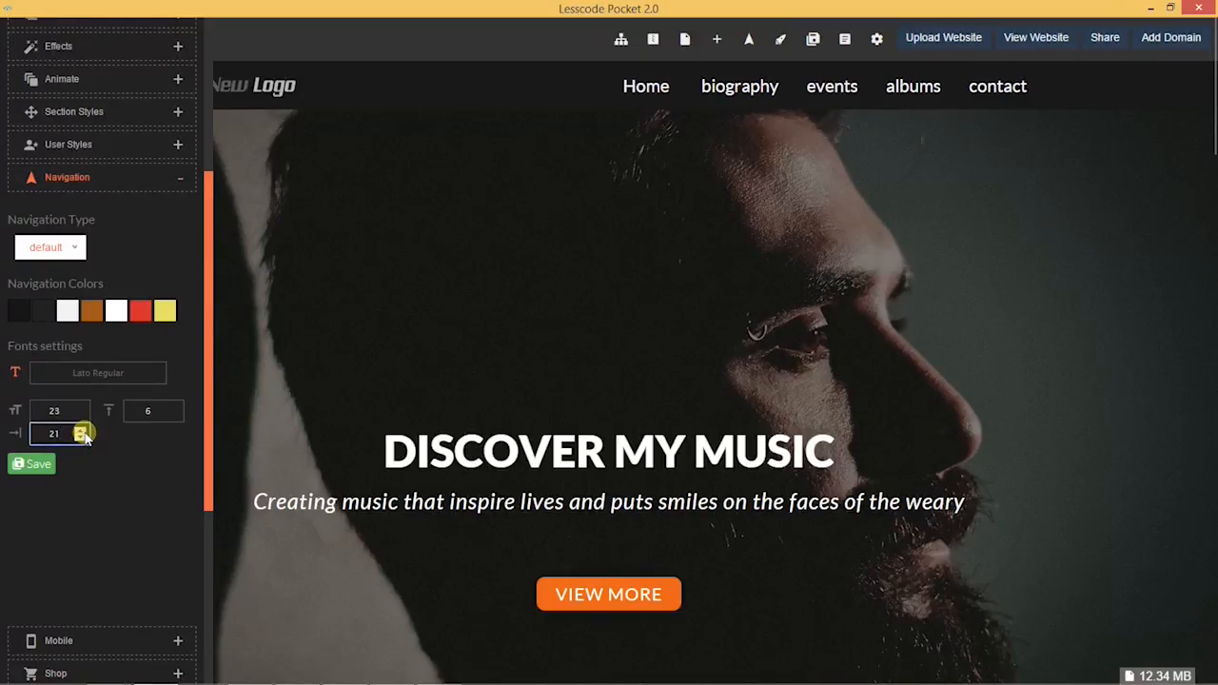
{"action": "left_click", "coordinate": [82, 431]}
{"action": "left_click", "coordinate": [82, 431]}
{"action": "left_click", "coordinate": [82, 438]}
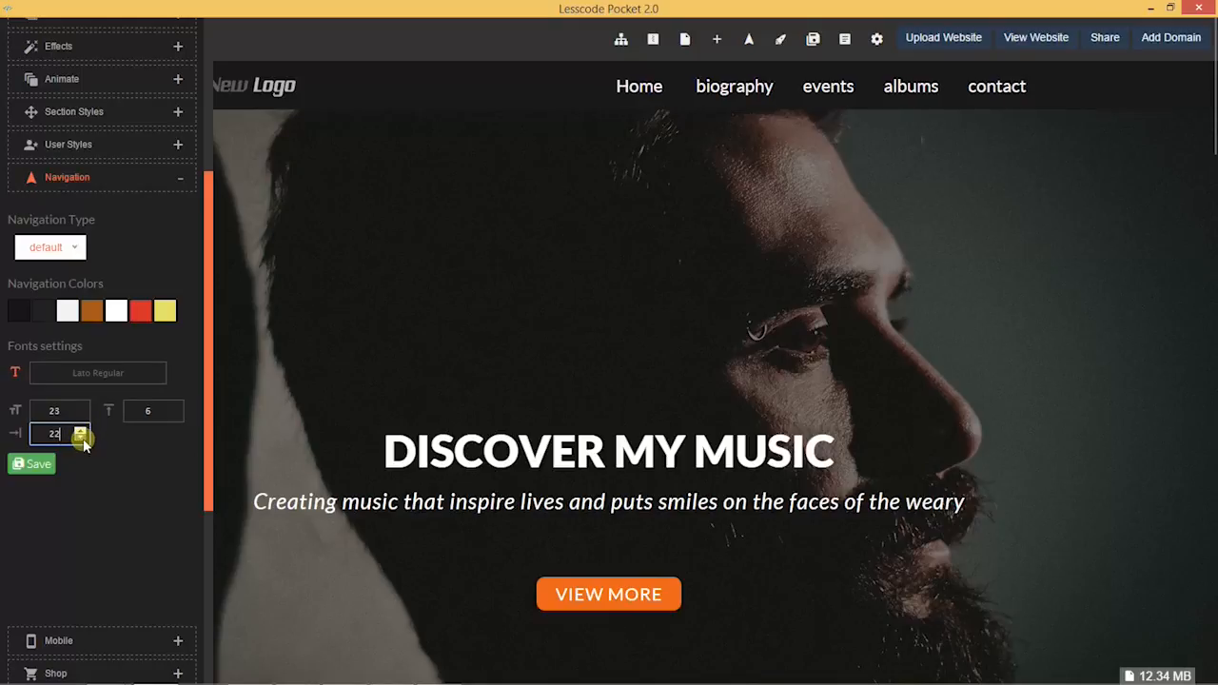
{"action": "left_click", "coordinate": [36, 465]}
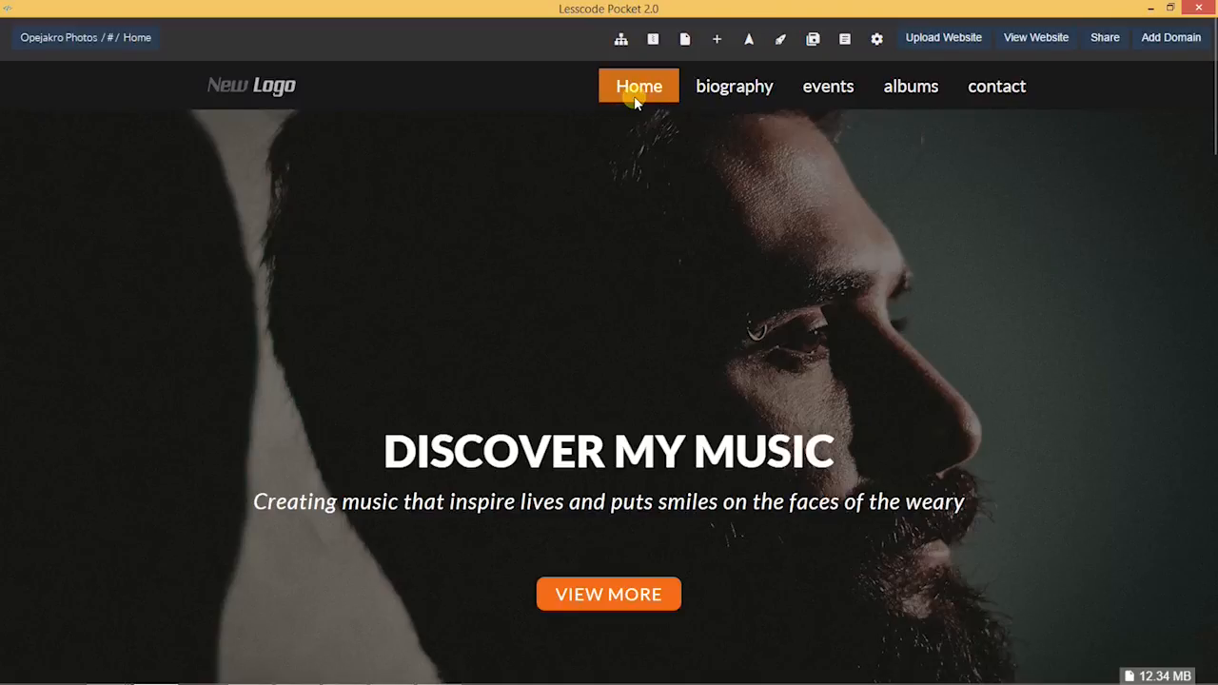
Step: Open the Navigation manager under Website in the site management Hub
{"action": "left_click", "coordinate": [877, 40]}
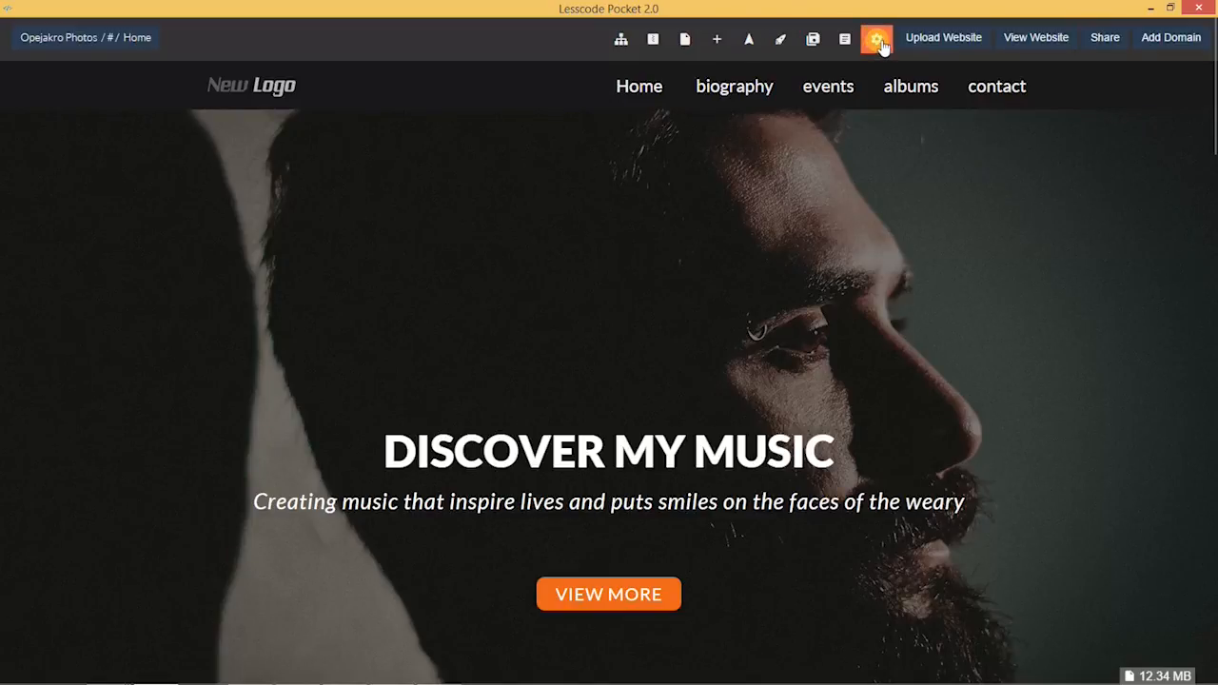
{"action": "left_click", "coordinate": [880, 40]}
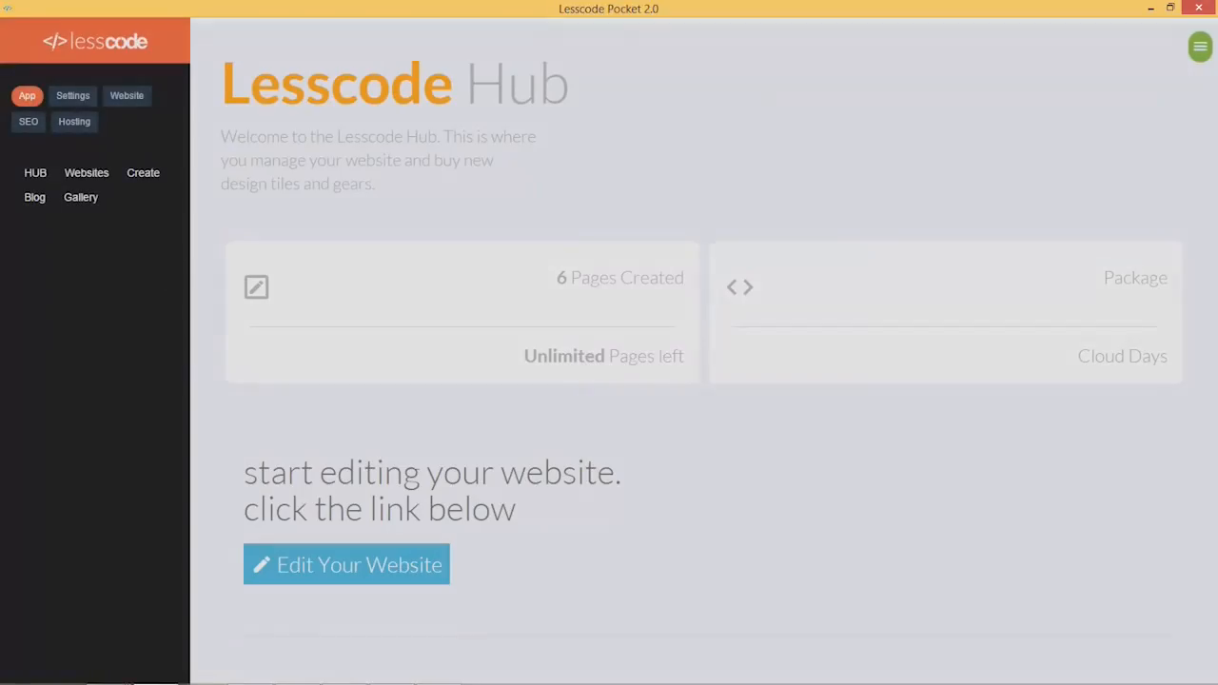
{"action": "left_click", "coordinate": [125, 103]}
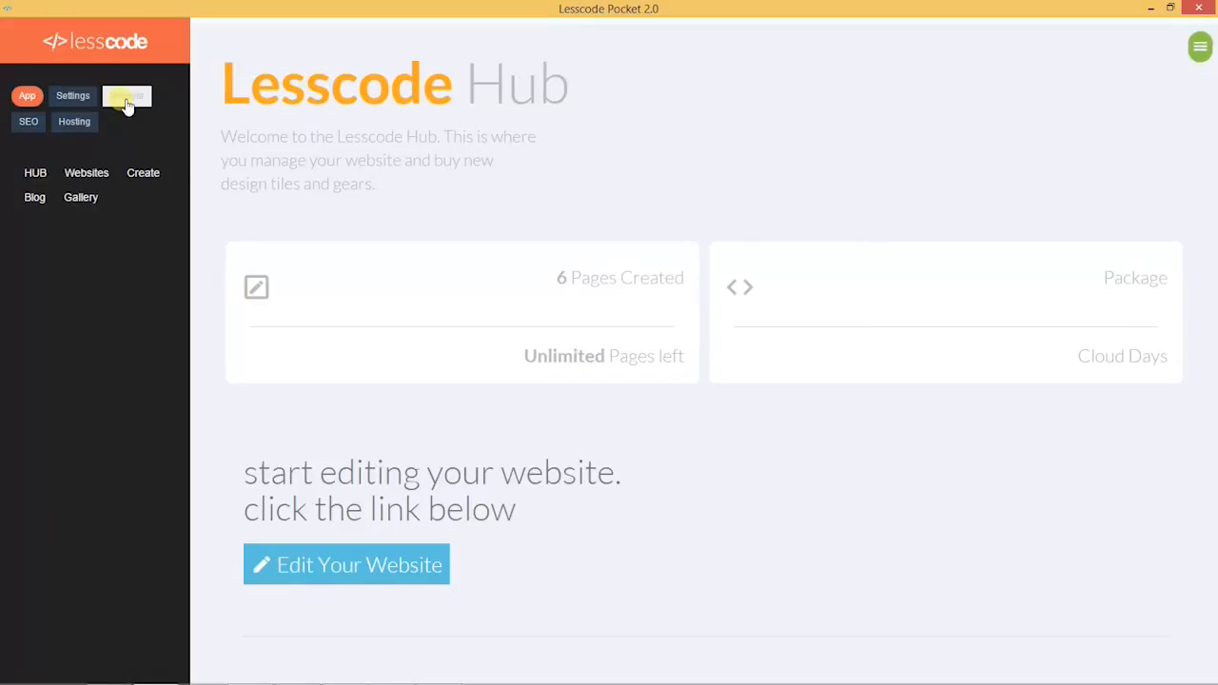
{"action": "left_click", "coordinate": [134, 174]}
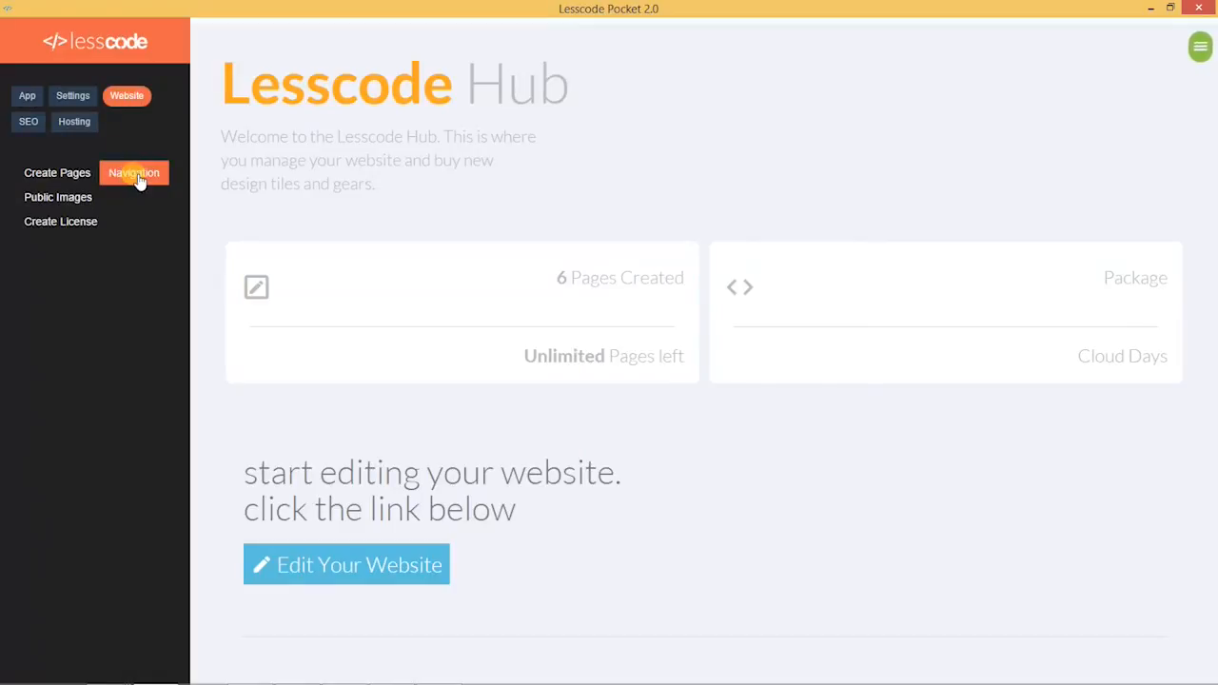
{"action": "scroll", "coordinate": [672, 457], "scroll_direction": "down", "scroll_amount": 5}
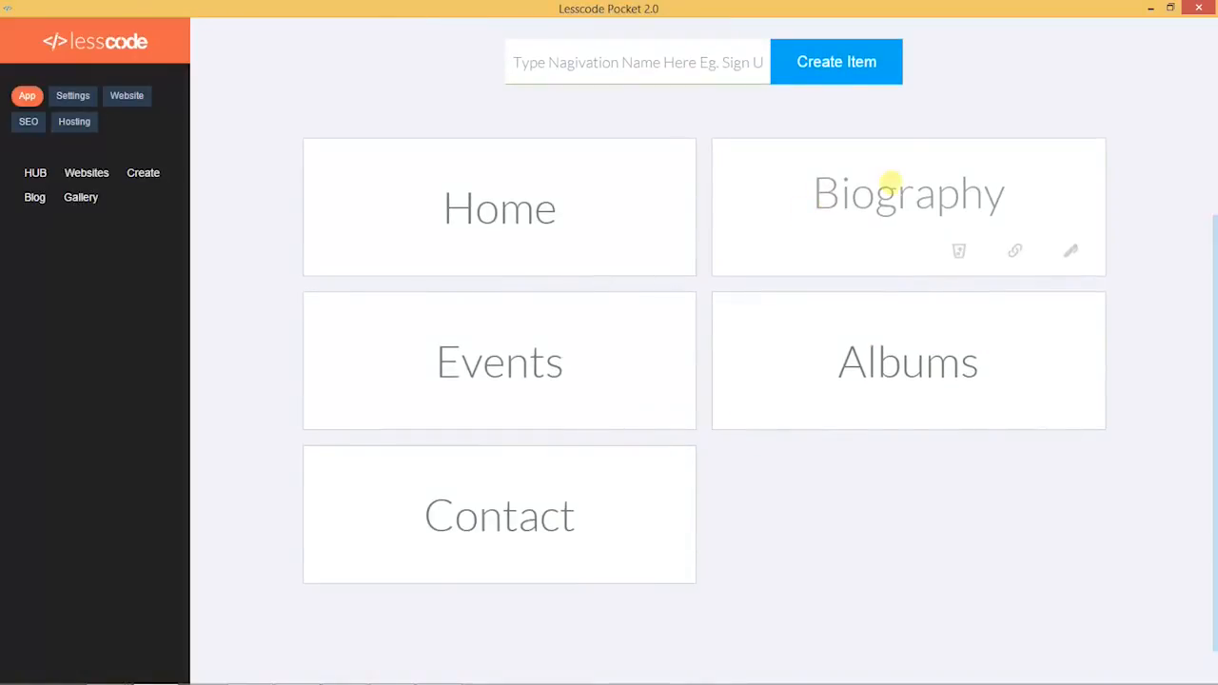
{"action": "scroll", "coordinate": [952, 324], "scroll_direction": "down", "scroll_amount": 1}
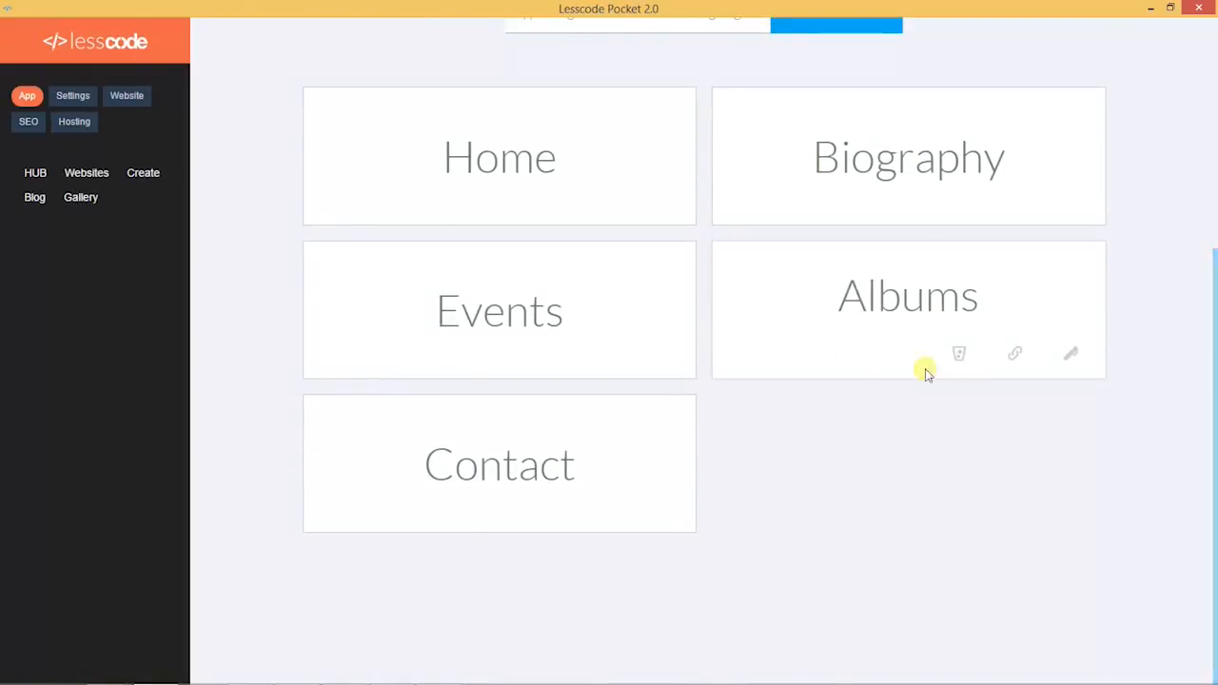
{"action": "scroll", "coordinate": [924, 370], "scroll_direction": "up", "scroll_amount": 2}
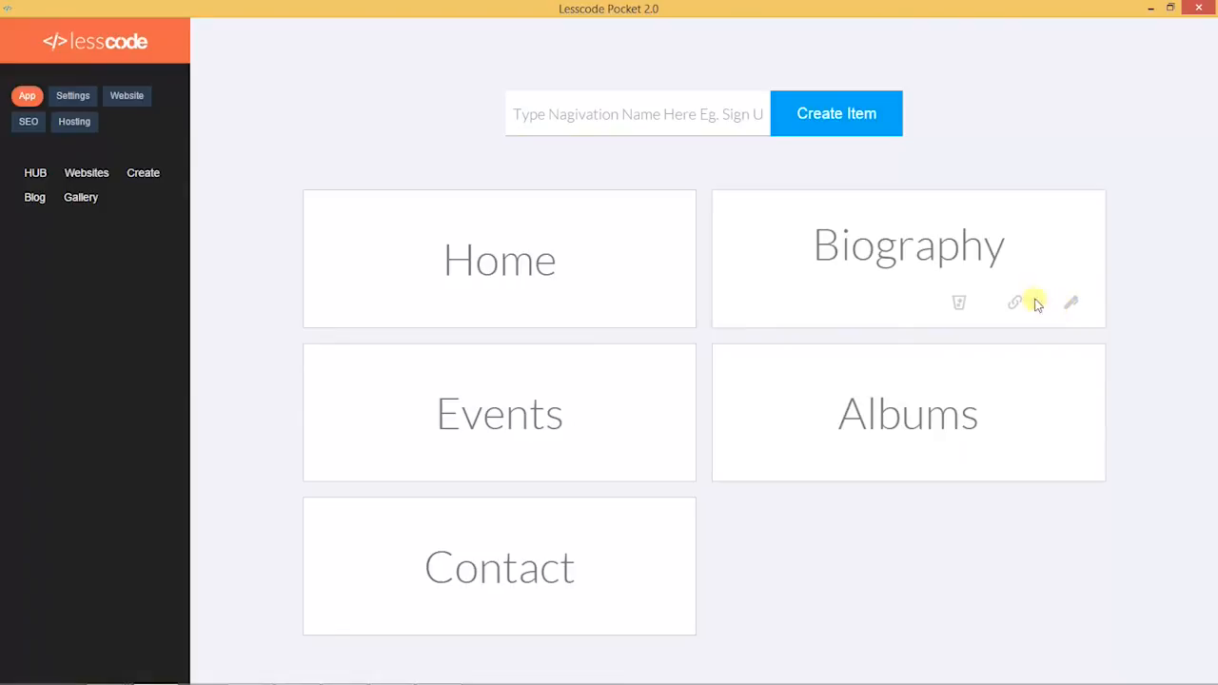
{"action": "scroll", "coordinate": [1047, 272], "scroll_direction": "down", "scroll_amount": 1}
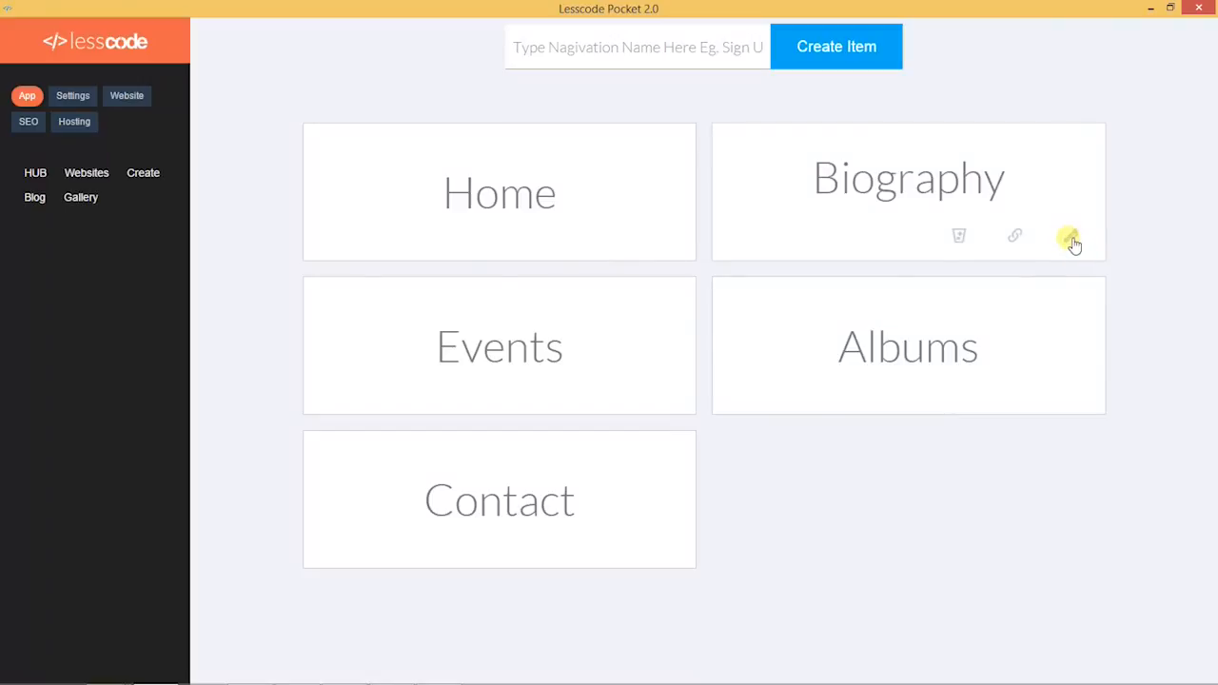
Step: Rename the biography and events navigation items to 'Biography' and 'Events'
{"action": "left_click", "coordinate": [1071, 240]}
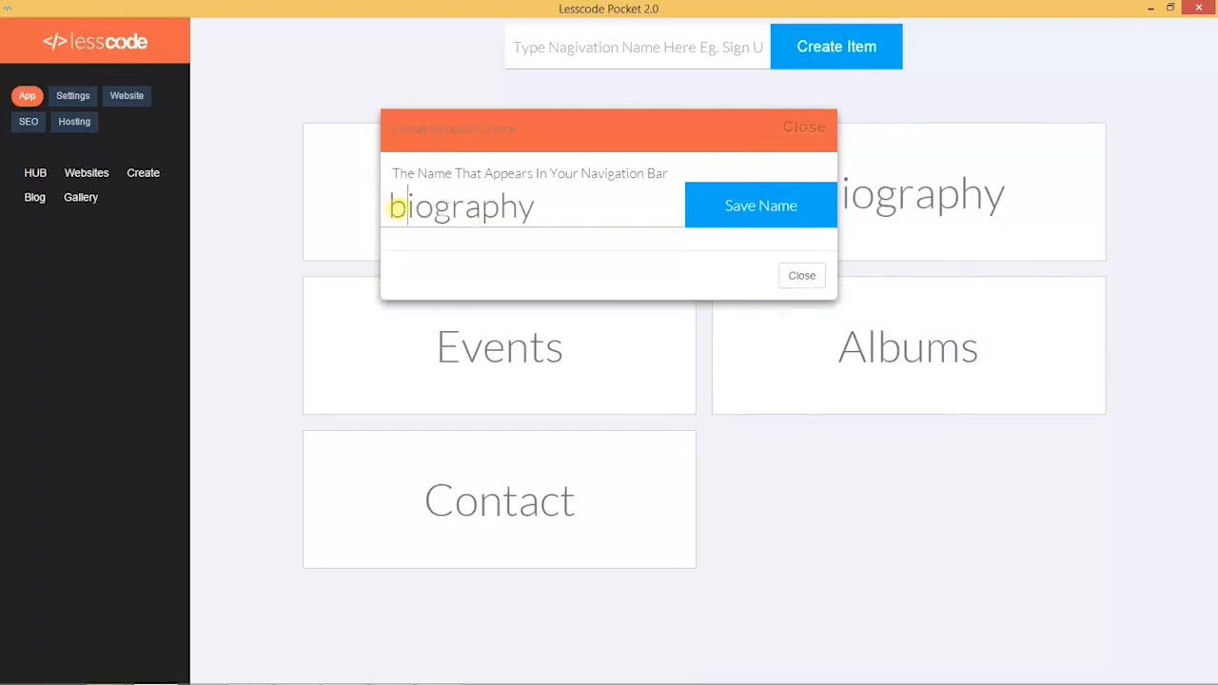
{"action": "key", "text": "BackSpace"}
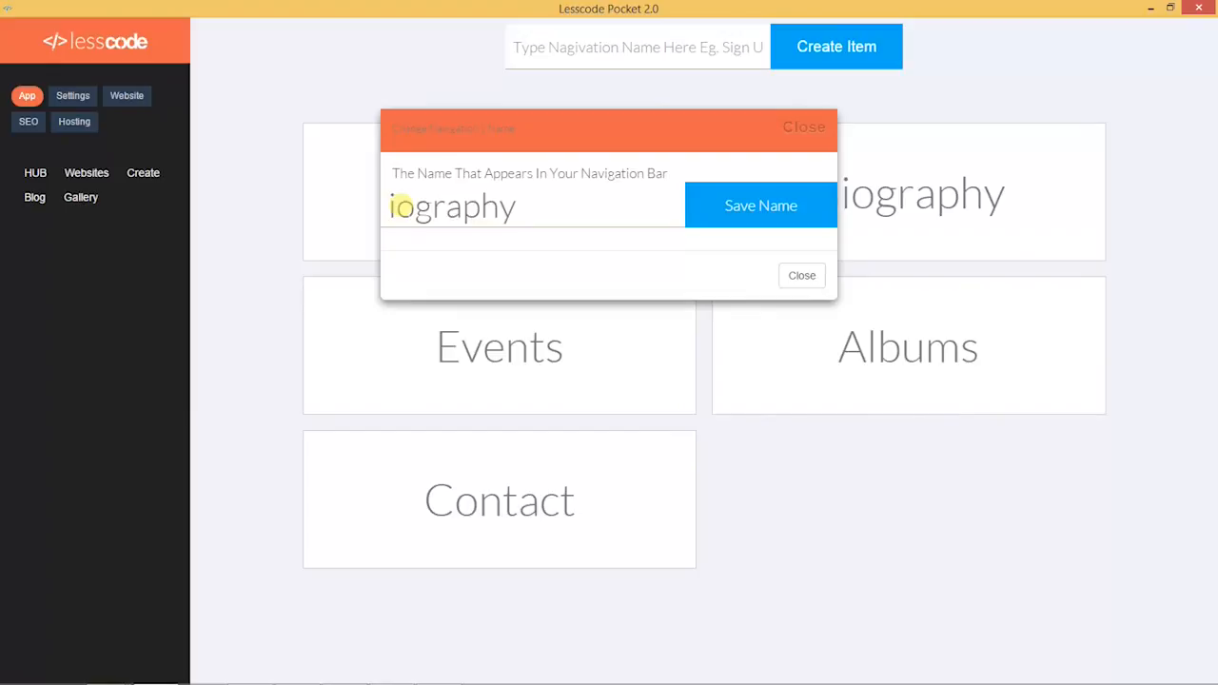
{"action": "type", "text": "B"}
{"action": "left_click", "coordinate": [754, 211]}
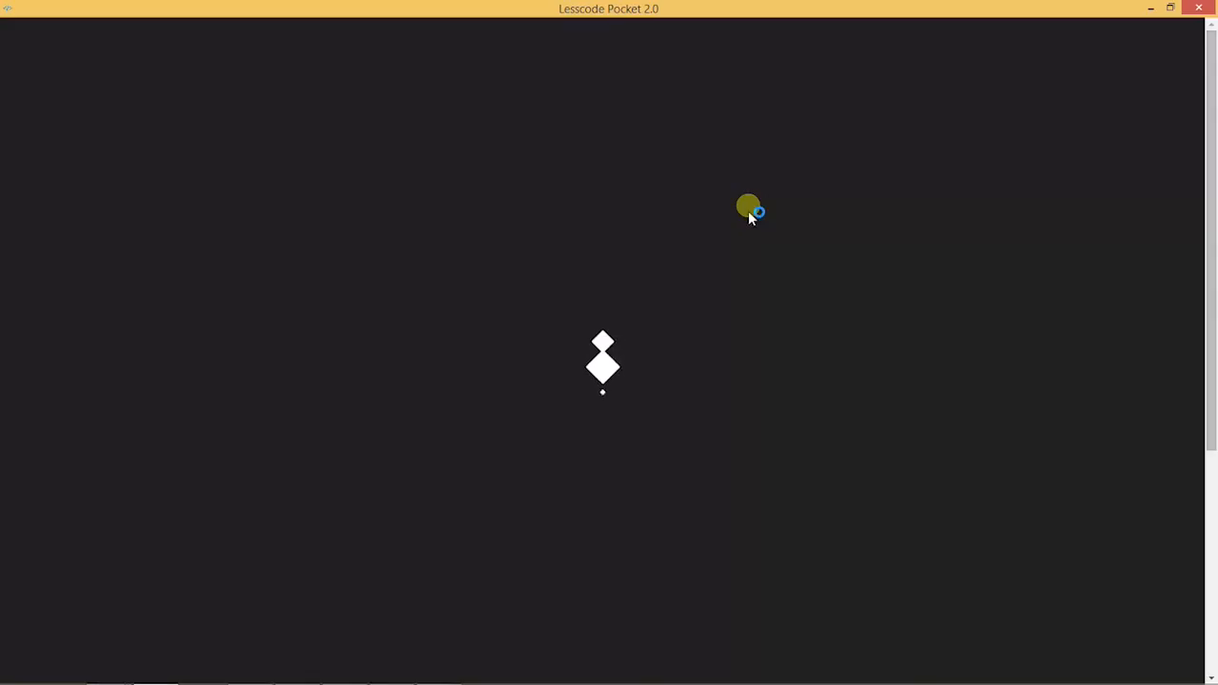
{"action": "scroll", "coordinate": [715, 413], "scroll_direction": "down", "scroll_amount": 3}
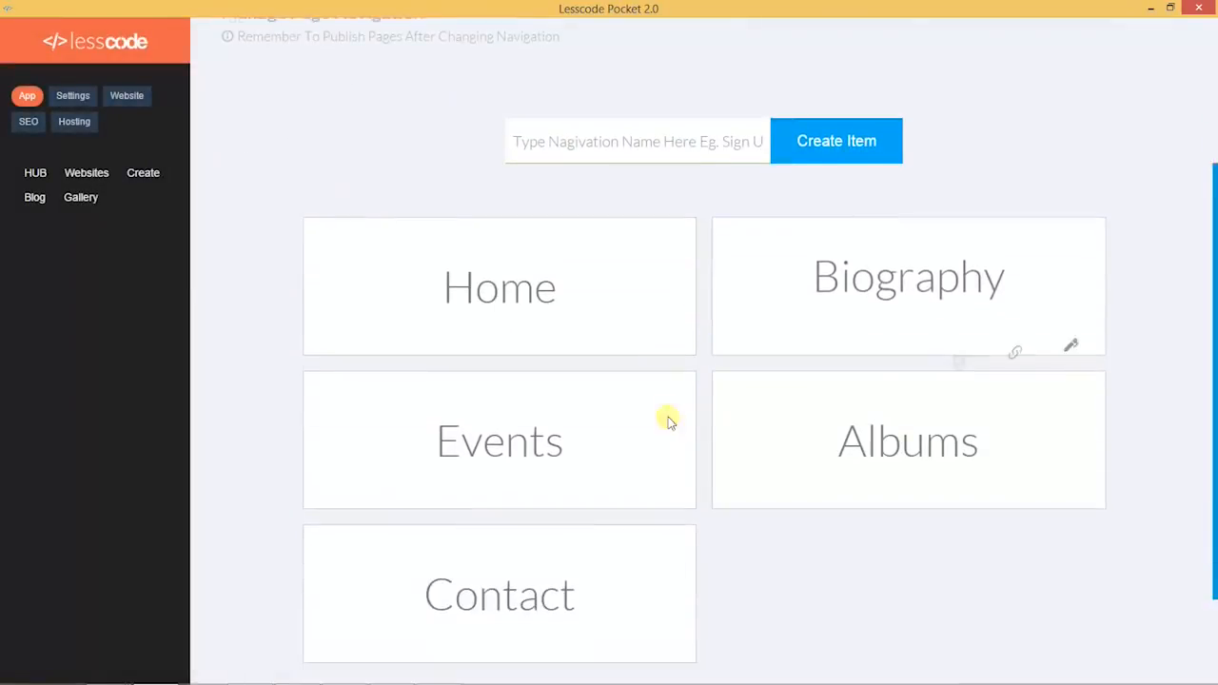
{"action": "left_click", "coordinate": [659, 479]}
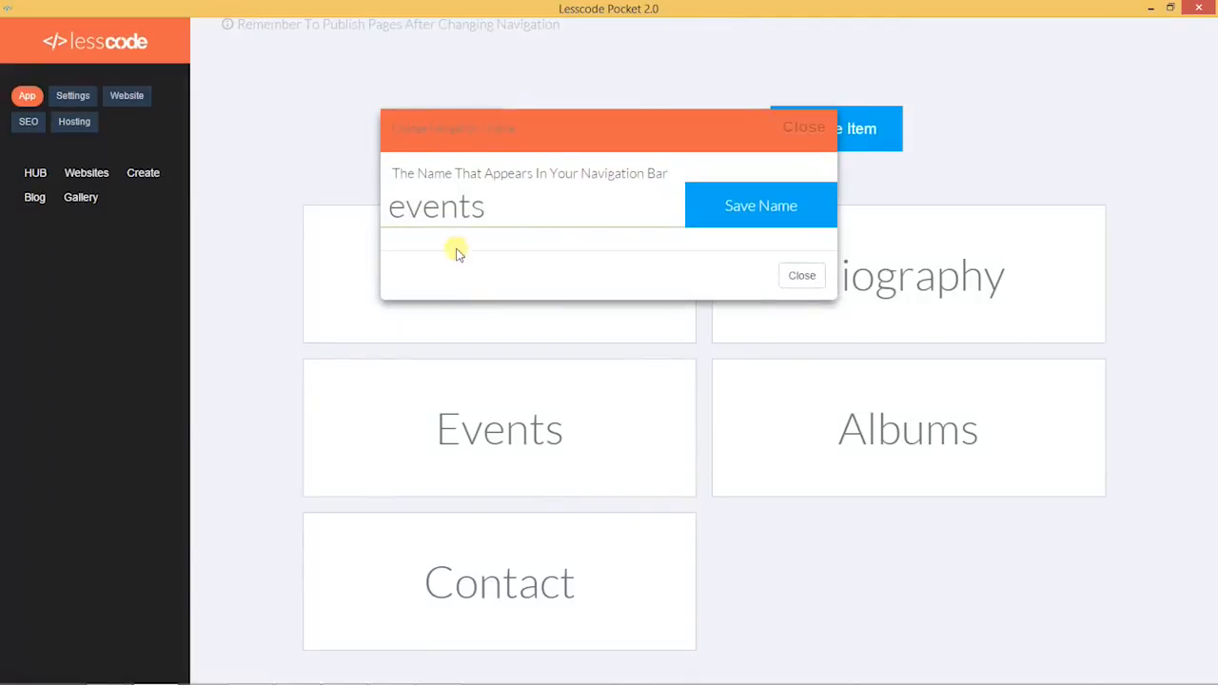
{"action": "type", "text": "E"}
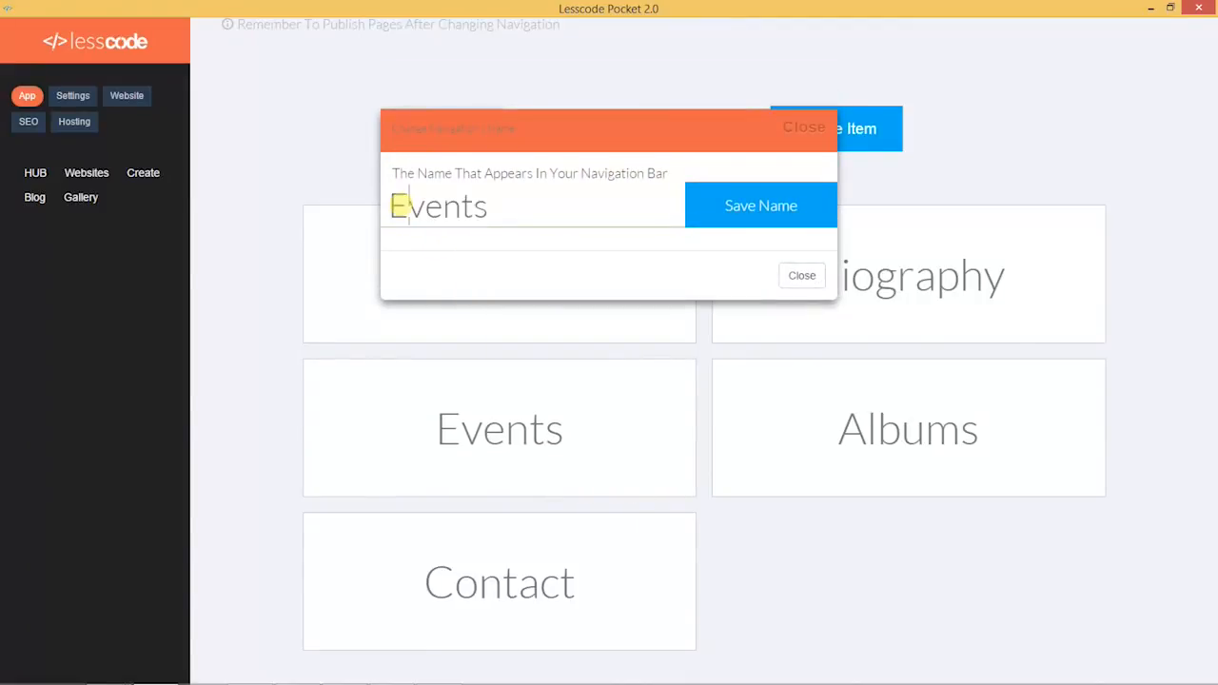
{"action": "left_click", "coordinate": [775, 221]}
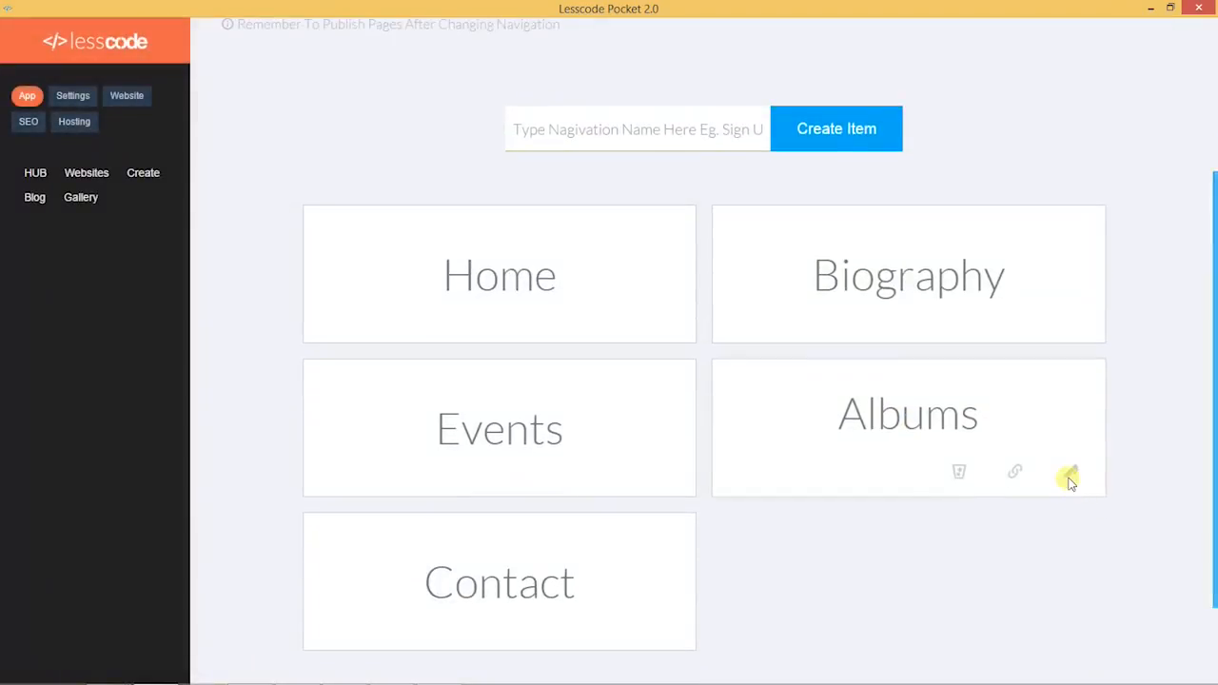
Step: Rename the albums and contact navigation items to 'Albums' and 'Contact'
{"action": "left_click", "coordinate": [1070, 477]}
{"action": "key", "text": "BackSpace"}
{"action": "type", "text": "Albums"}
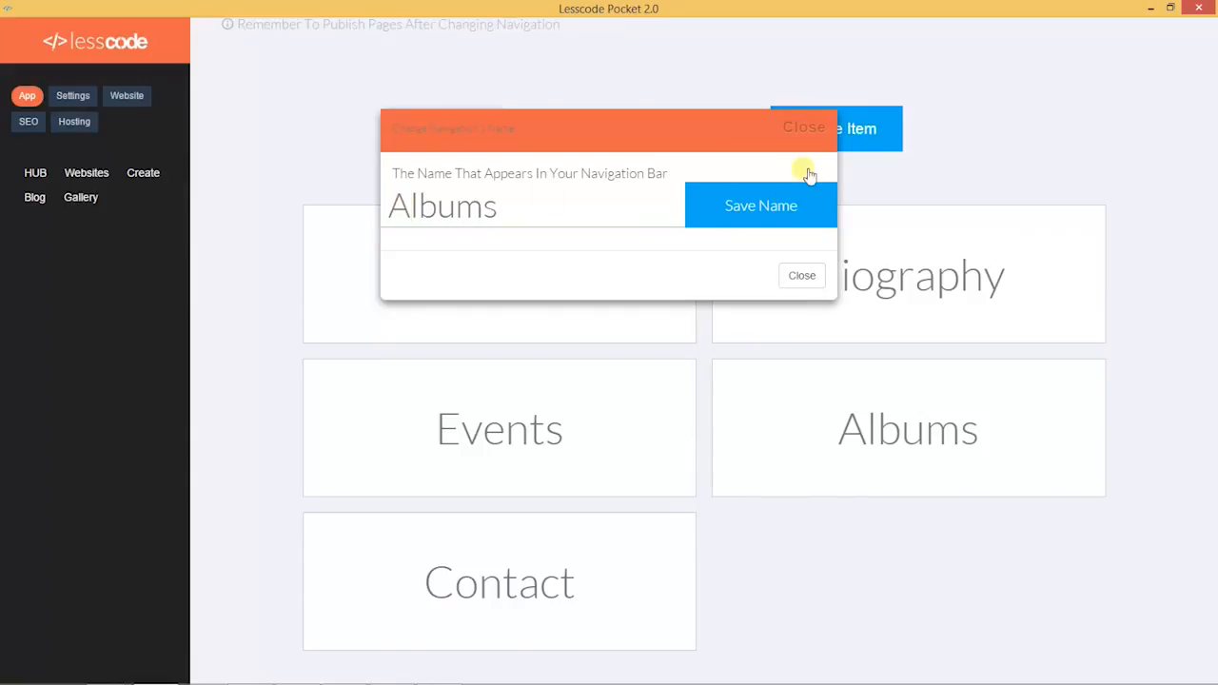
{"action": "left_click", "coordinate": [771, 208]}
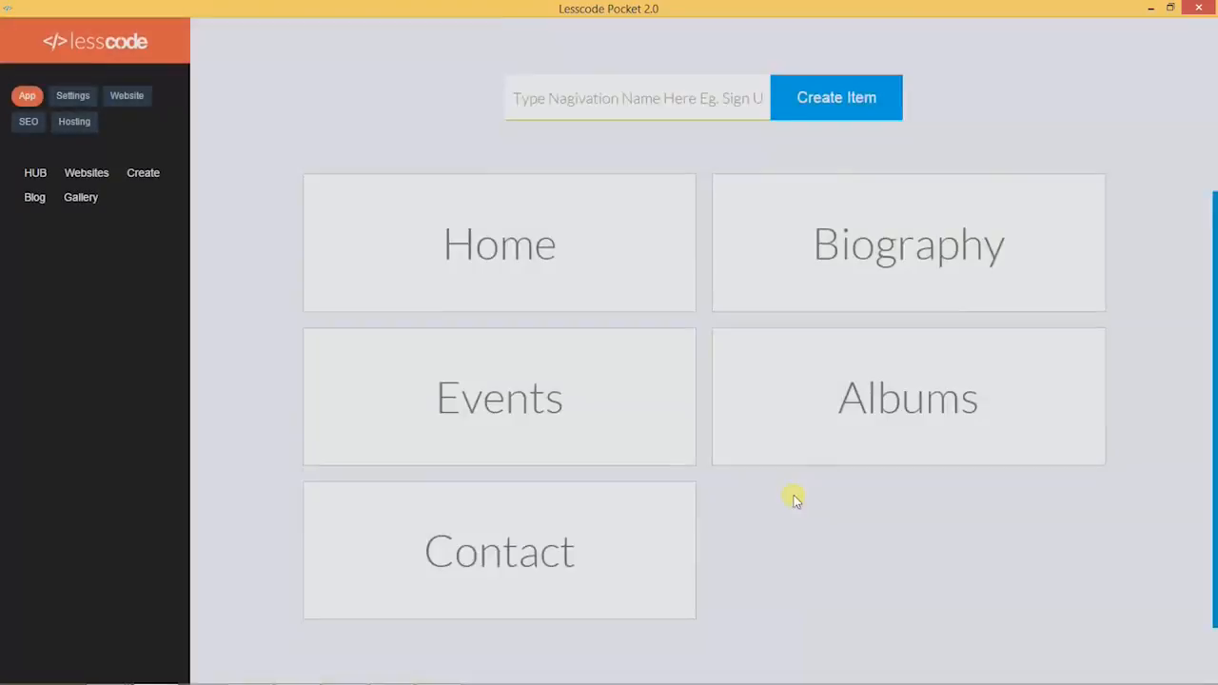
{"action": "scroll", "coordinate": [794, 495], "scroll_direction": "down", "scroll_amount": 2}
{"action": "mouse_move", "coordinate": [517, 476]}
{"action": "left_click", "coordinate": [664, 514]}
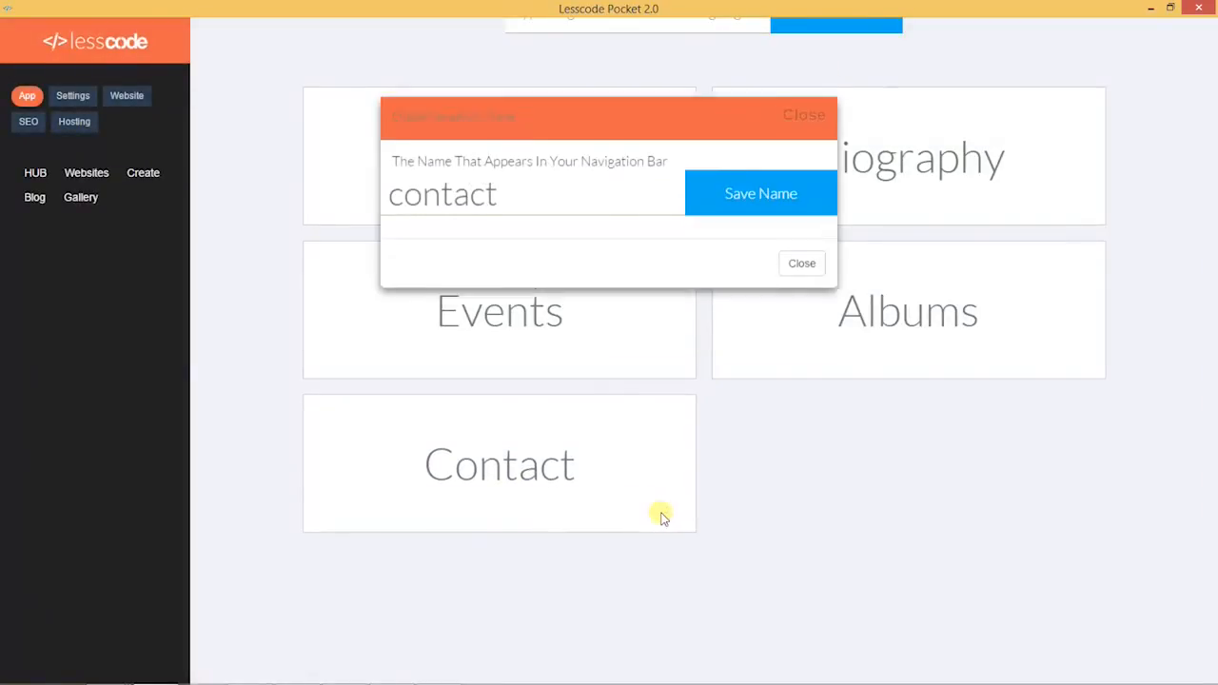
{"action": "key", "text": "BackSpace"}
{"action": "type", "text": "C"}
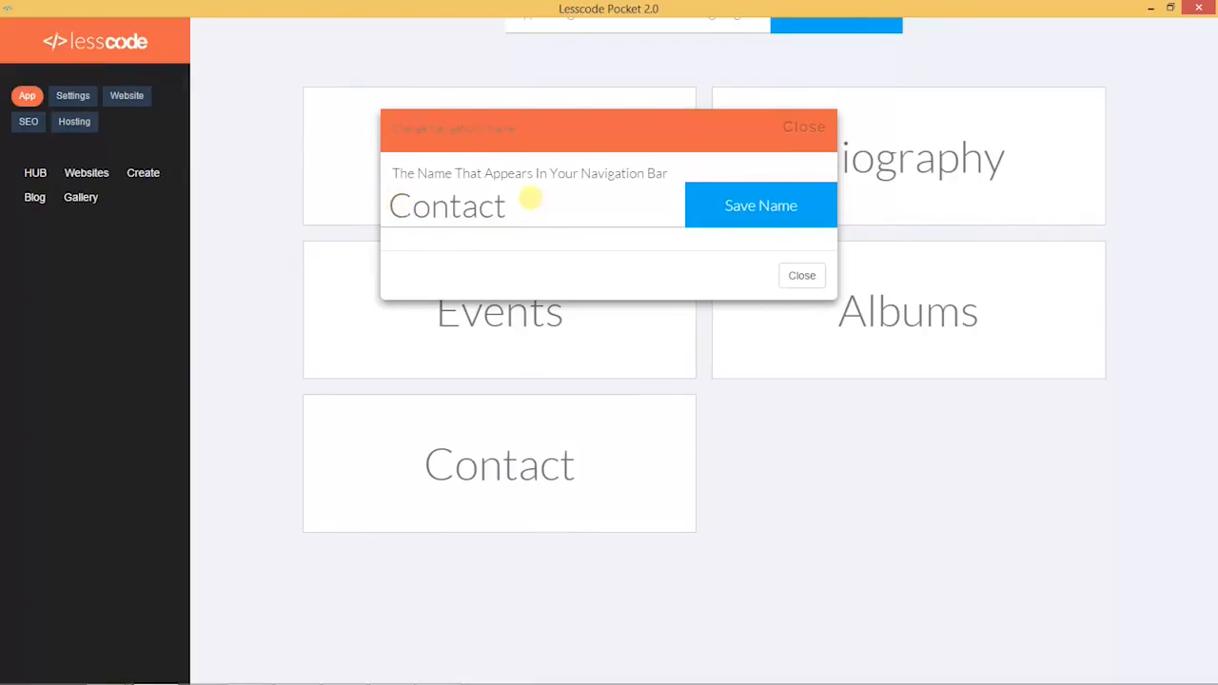
{"action": "left_click", "coordinate": [783, 220]}
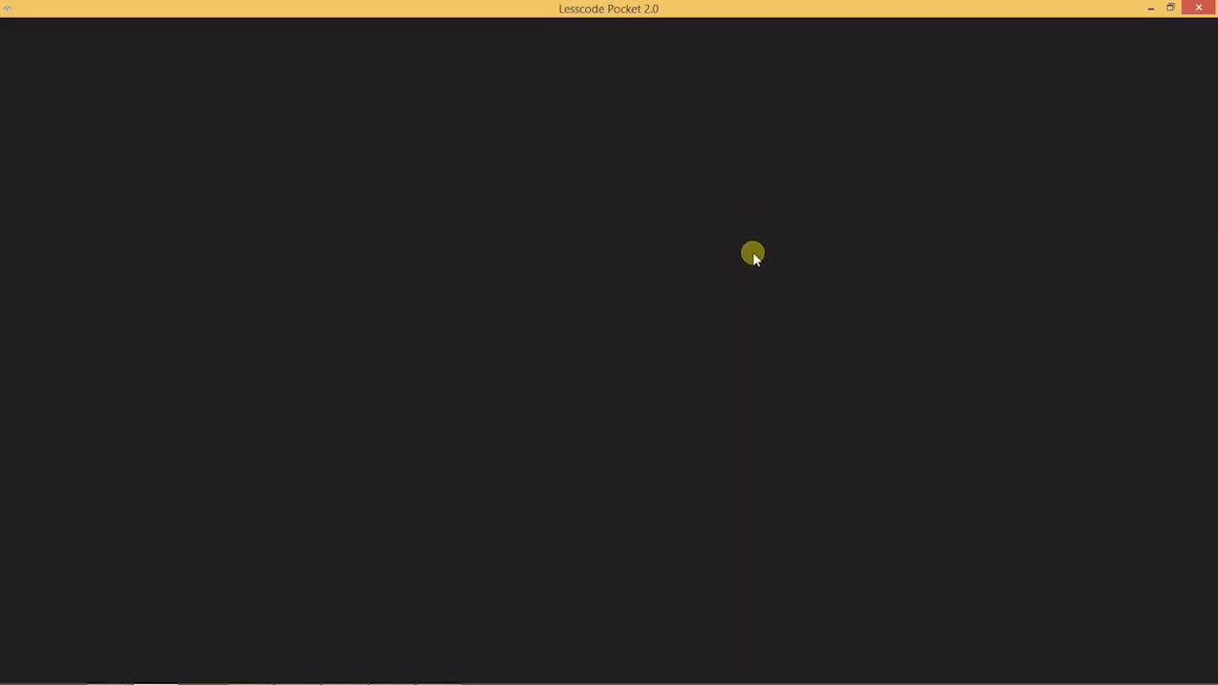
Step: Return from the Hub to the pages for editing
{"action": "scroll", "coordinate": [481, 423], "scroll_direction": "down", "scroll_amount": 3}
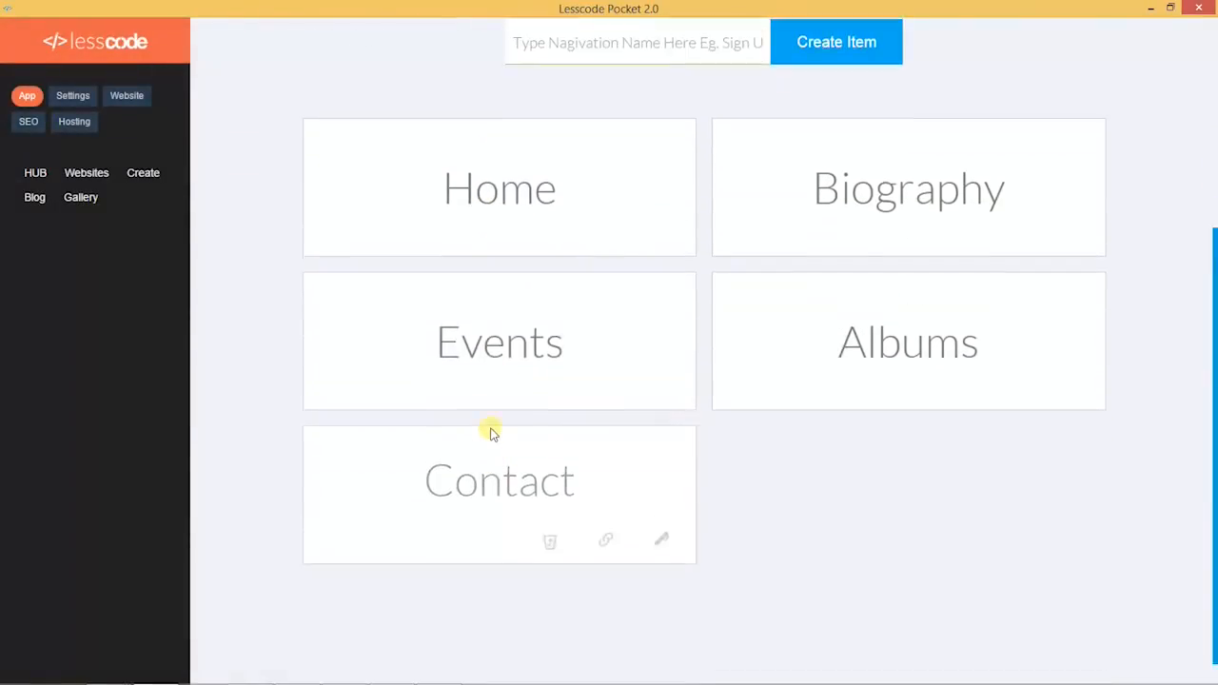
{"action": "scroll", "coordinate": [492, 433], "scroll_direction": "up", "scroll_amount": 3}
{"action": "left_click", "coordinate": [131, 99]}
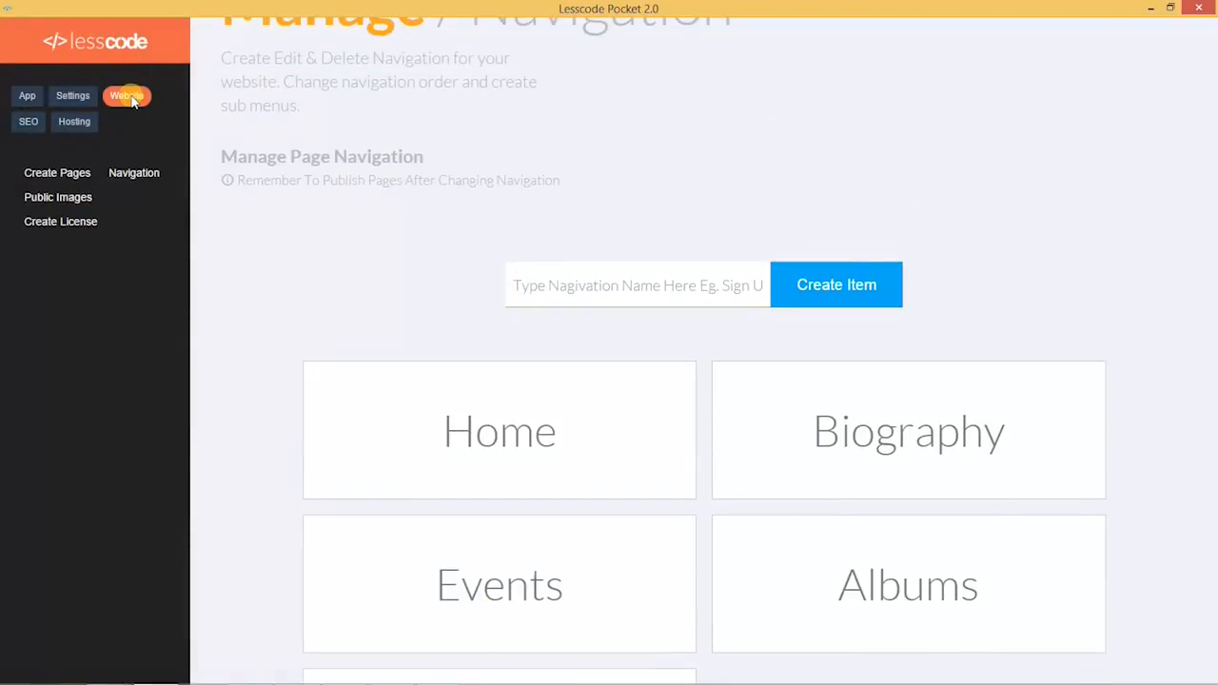
{"action": "left_click", "coordinate": [44, 183]}
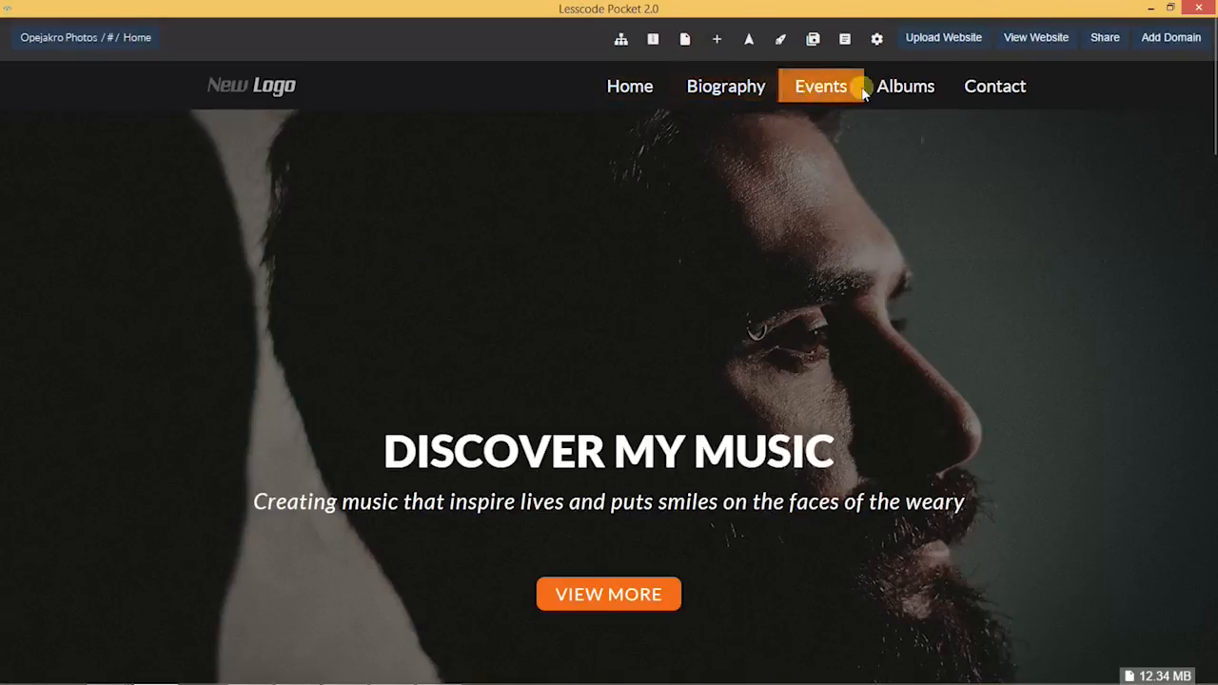
Step: Expand the Navigation styling options in the Settings Panel
{"action": "scroll", "coordinate": [786, 277], "scroll_direction": "down", "scroll_amount": 3}
{"action": "scroll", "coordinate": [770, 244], "scroll_direction": "up", "scroll_amount": 3}
{"action": "left_click", "coordinate": [588, 37]}
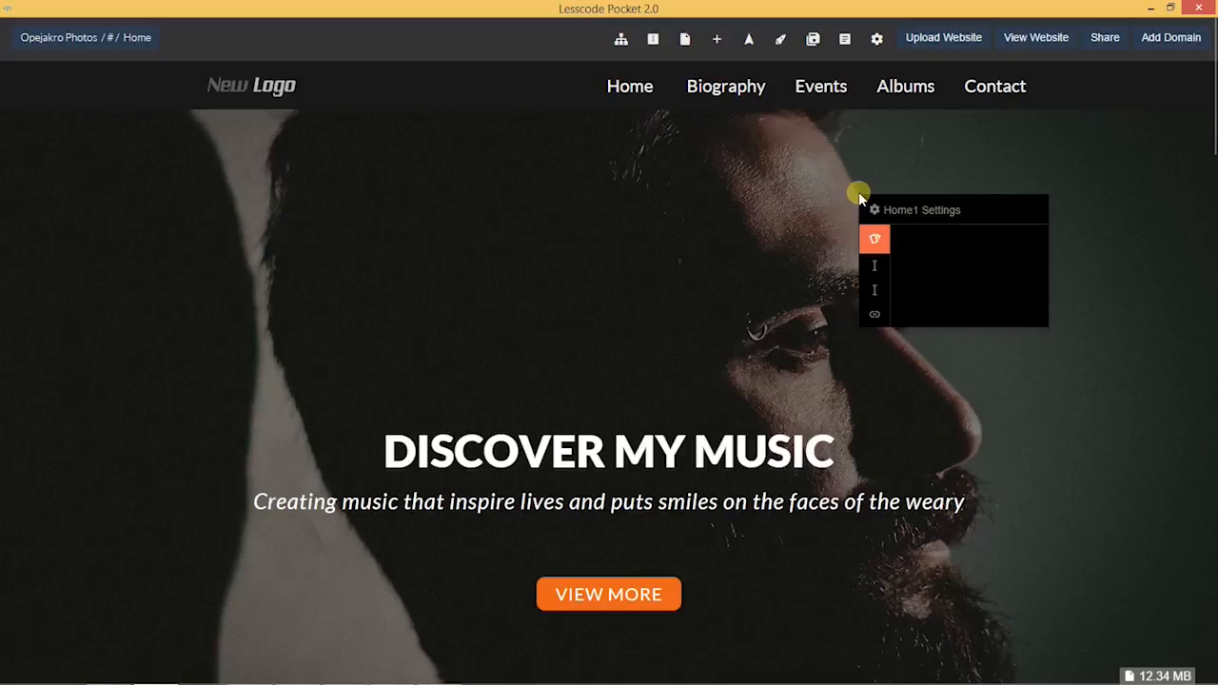
{"action": "left_click", "coordinate": [525, 262]}
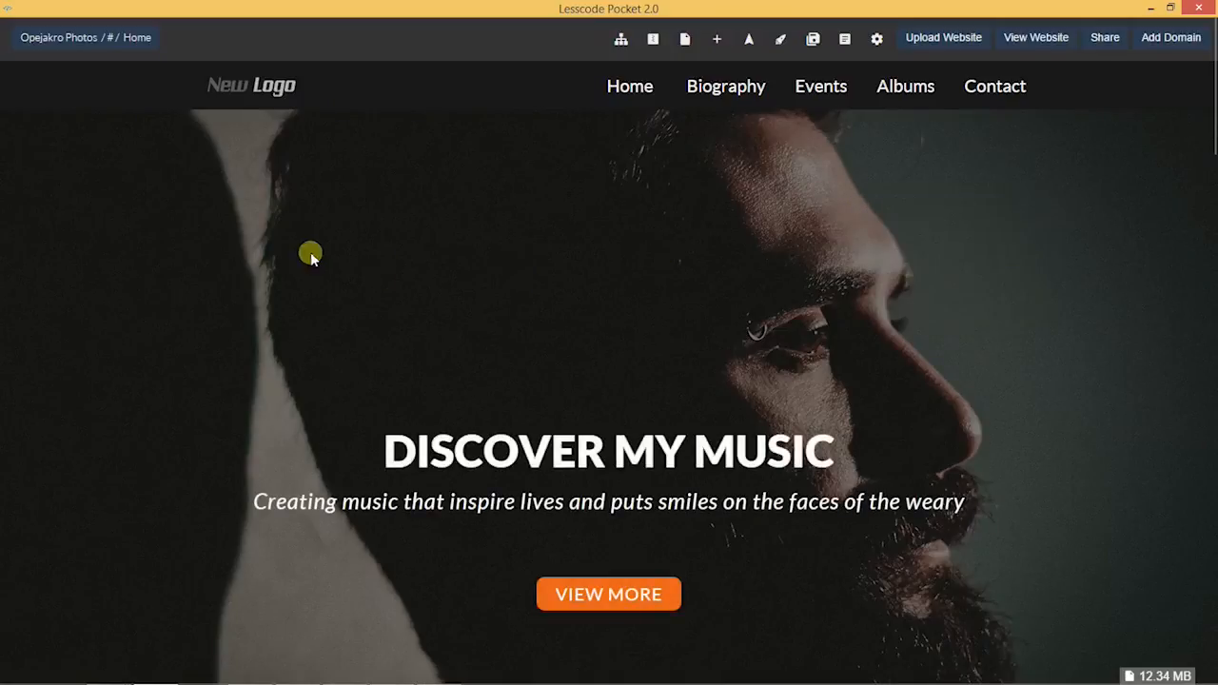
{"action": "mouse_move", "coordinate": [2, 222]}
{"action": "scroll", "coordinate": [195, 412], "scroll_direction": "down", "scroll_amount": 2}
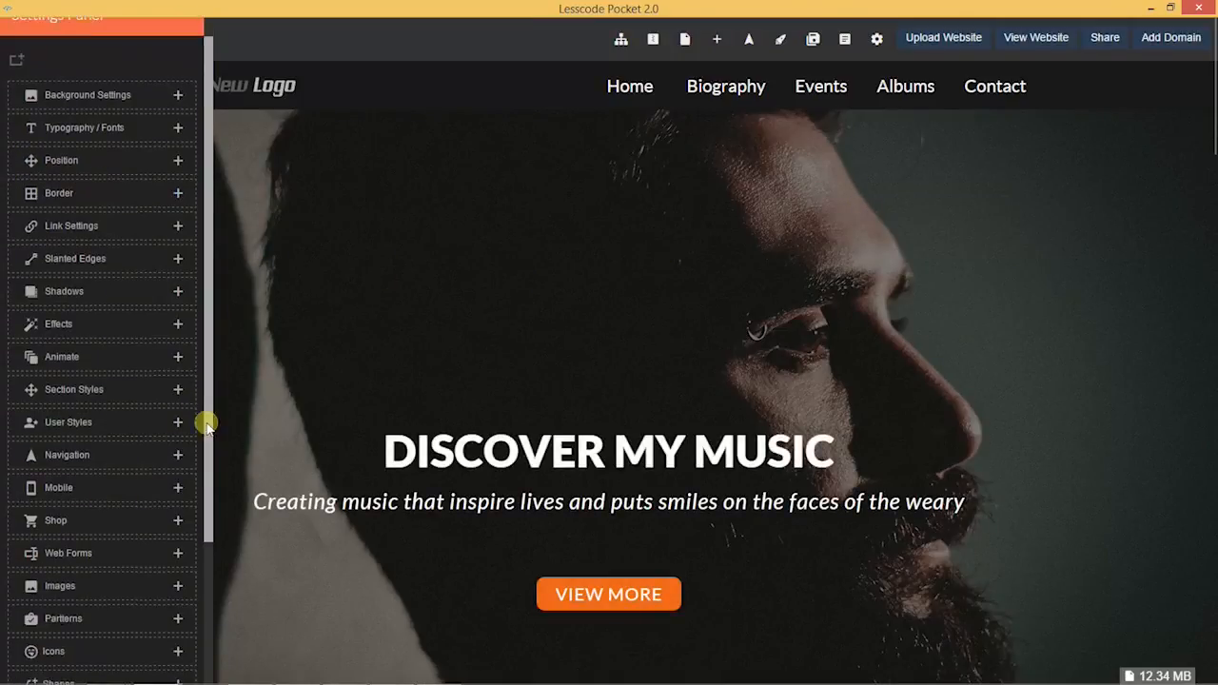
{"action": "left_click", "coordinate": [46, 398]}
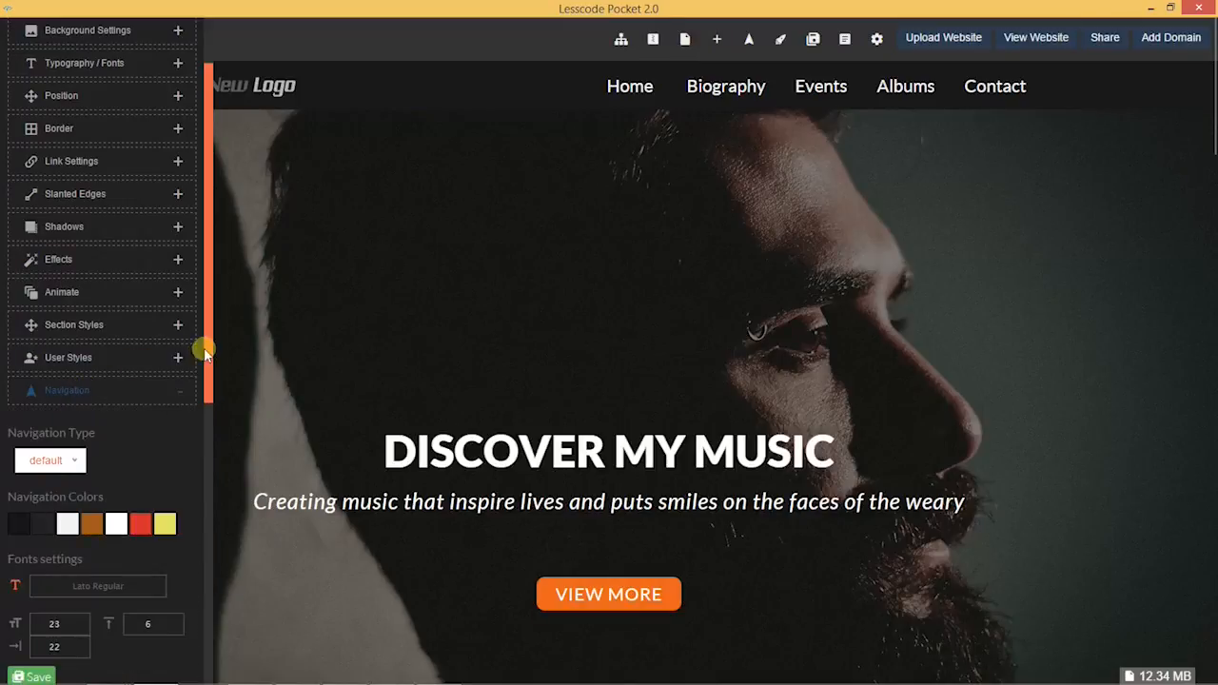
{"action": "scroll", "coordinate": [204, 400], "scroll_direction": "down", "scroll_amount": 3}
Step: Raise the navigation link padding, ease it back slightly, and save the style
{"action": "left_click", "coordinate": [174, 481]}
{"action": "left_click", "coordinate": [175, 480]}
{"action": "left_click", "coordinate": [174, 481]}
{"action": "left_click", "coordinate": [174, 481]}
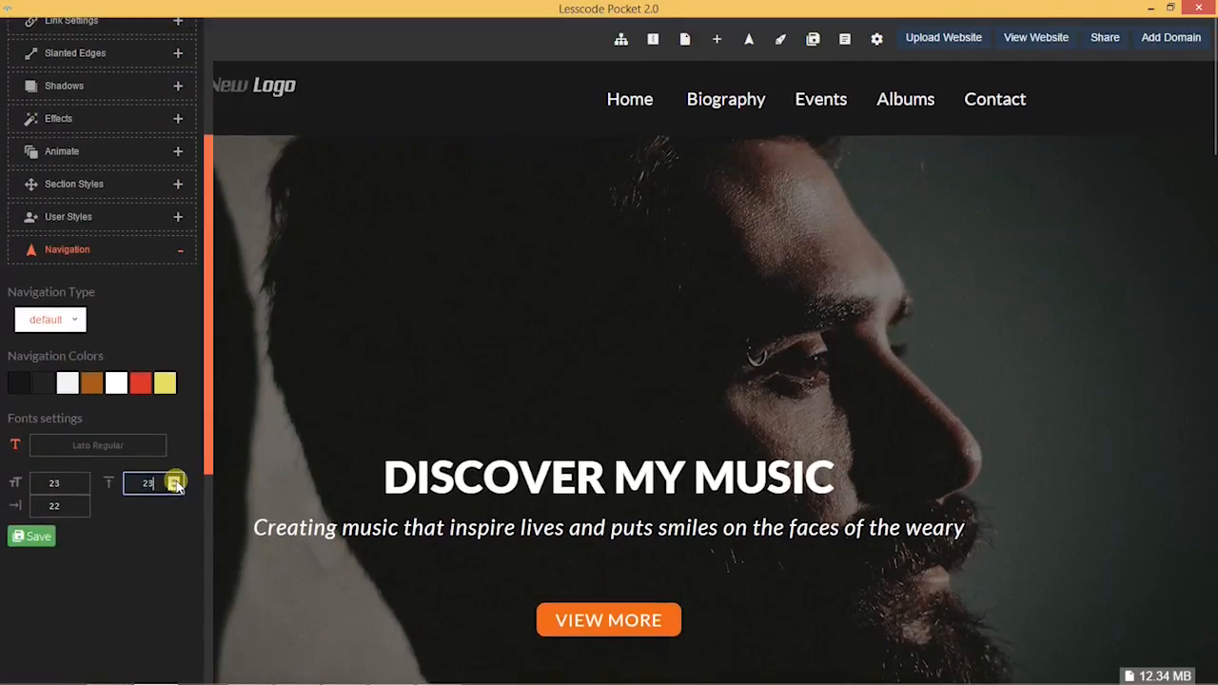
{"action": "left_click", "coordinate": [176, 489]}
{"action": "left_click", "coordinate": [175, 490]}
{"action": "left_click", "coordinate": [175, 489]}
{"action": "left_click", "coordinate": [175, 489]}
{"action": "left_click", "coordinate": [175, 490]}
{"action": "left_click", "coordinate": [175, 489]}
{"action": "left_click", "coordinate": [31, 539]}
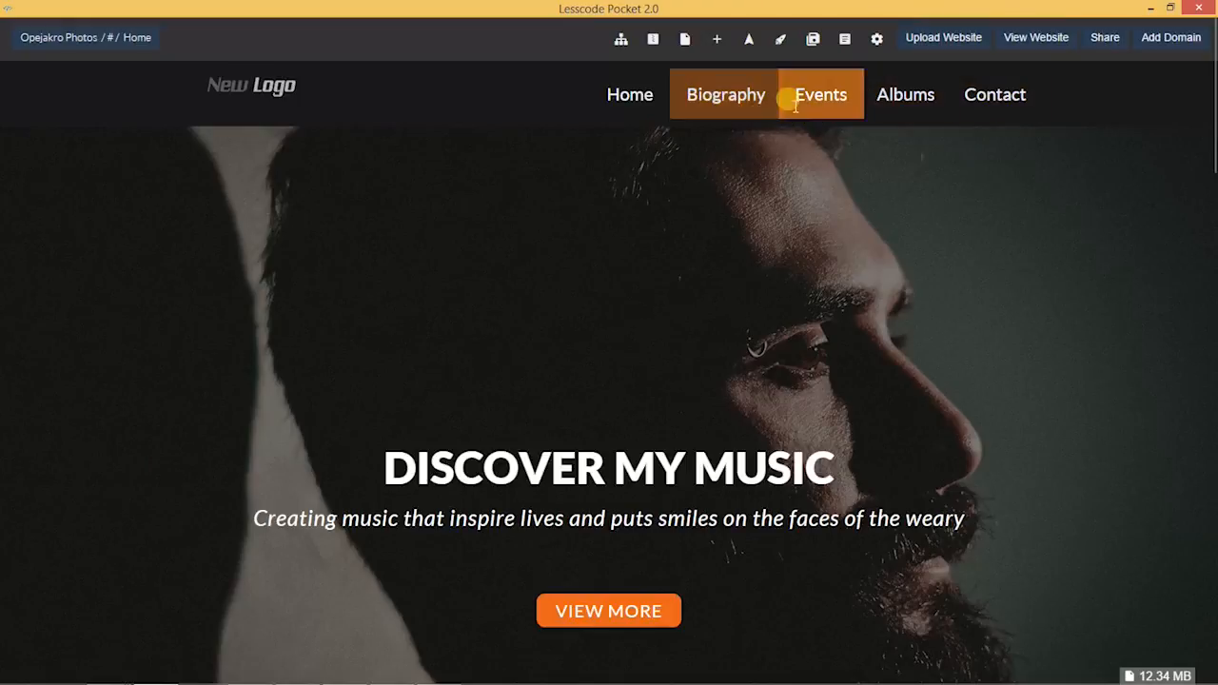
{"action": "scroll", "coordinate": [713, 367], "scroll_direction": "down", "scroll_amount": 4}
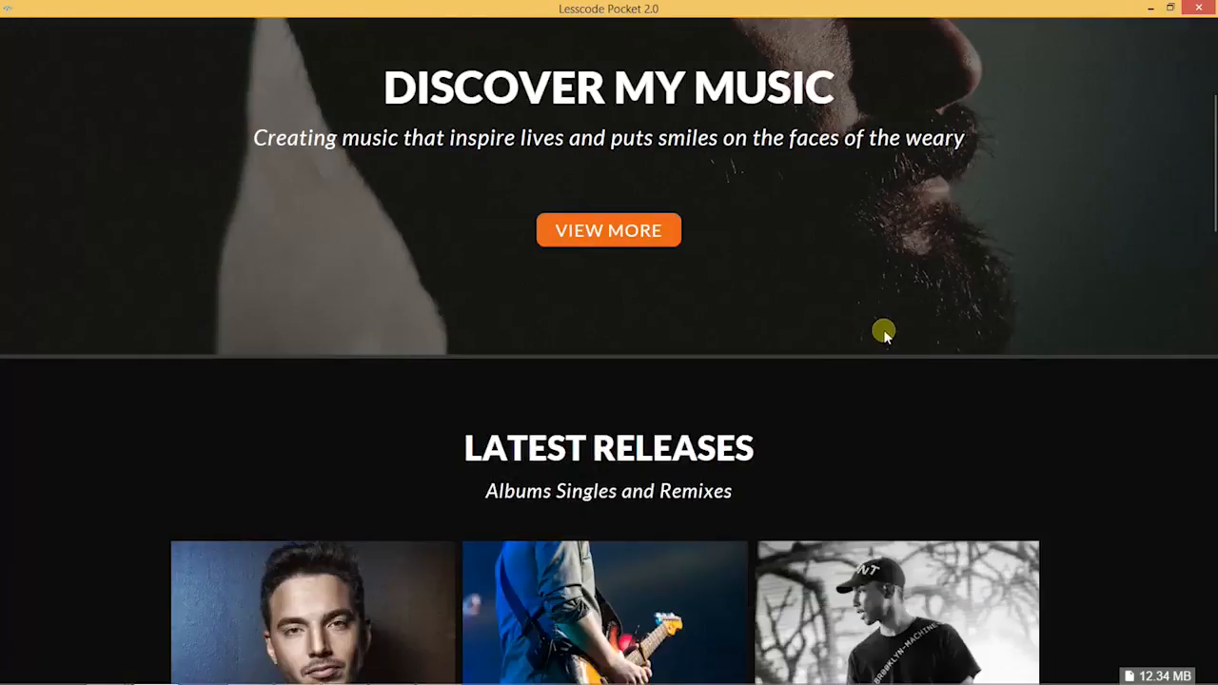